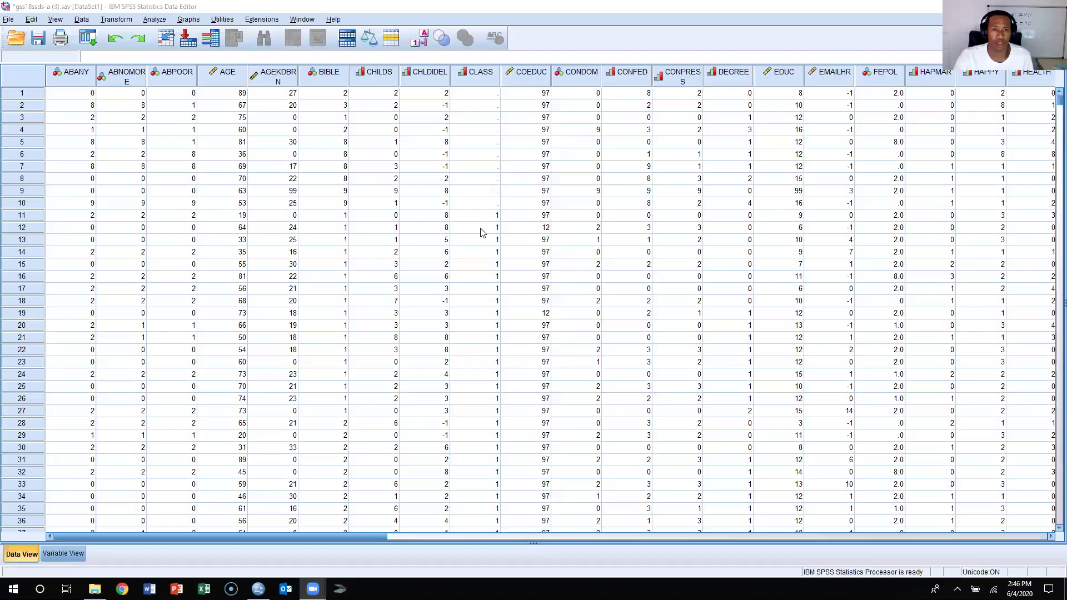
# Start a One-Sample T Test on the dataset and show the source variables by name instead of label.
pyautogui.click(294, 5)
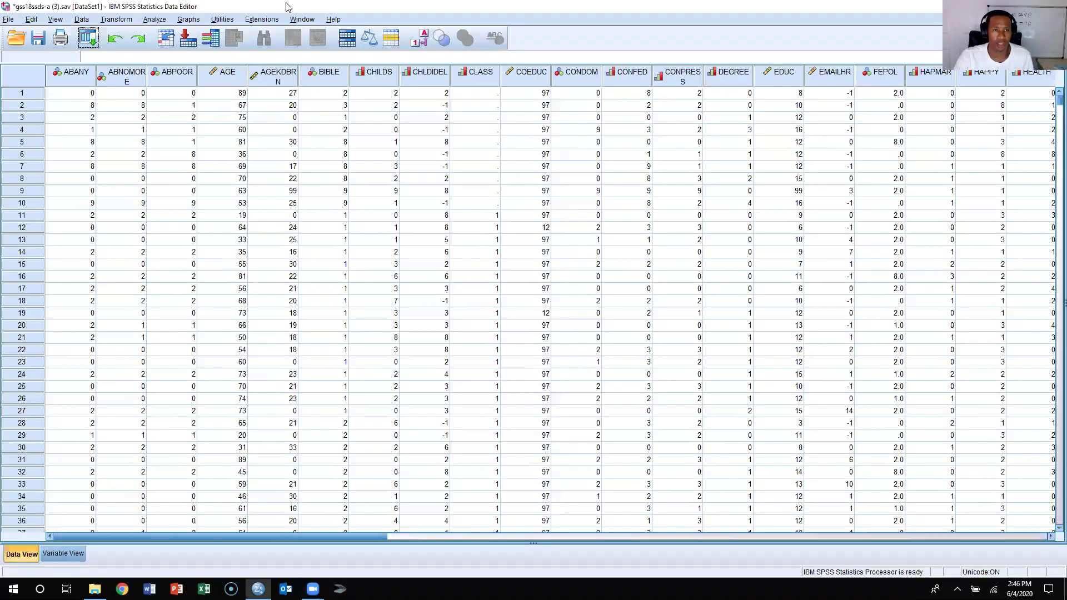
pyautogui.click(159, 19)
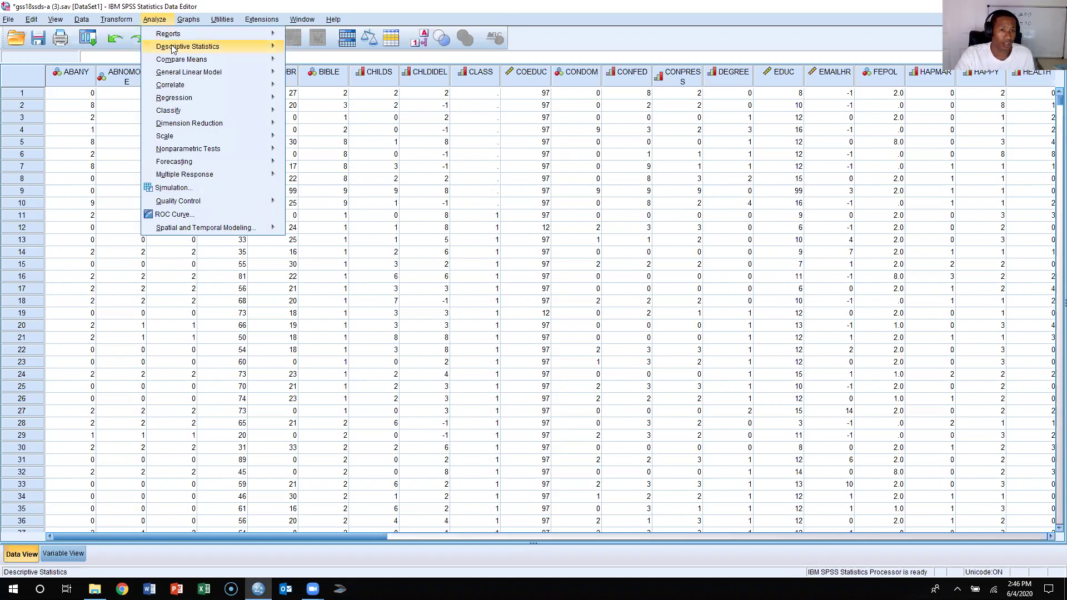
pyautogui.moveTo(255, 61)
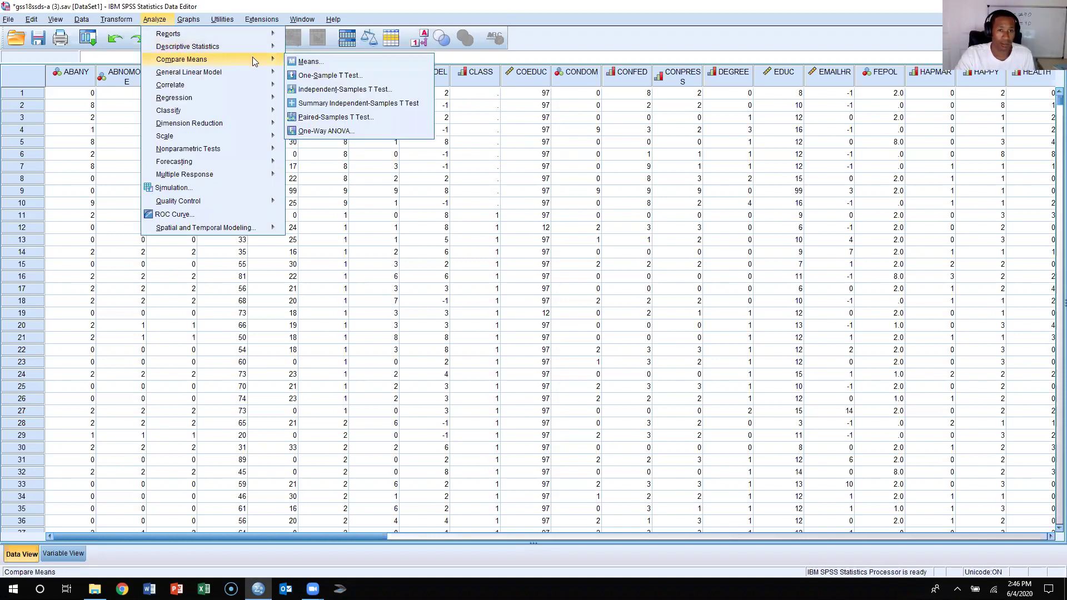
pyautogui.click(375, 75)
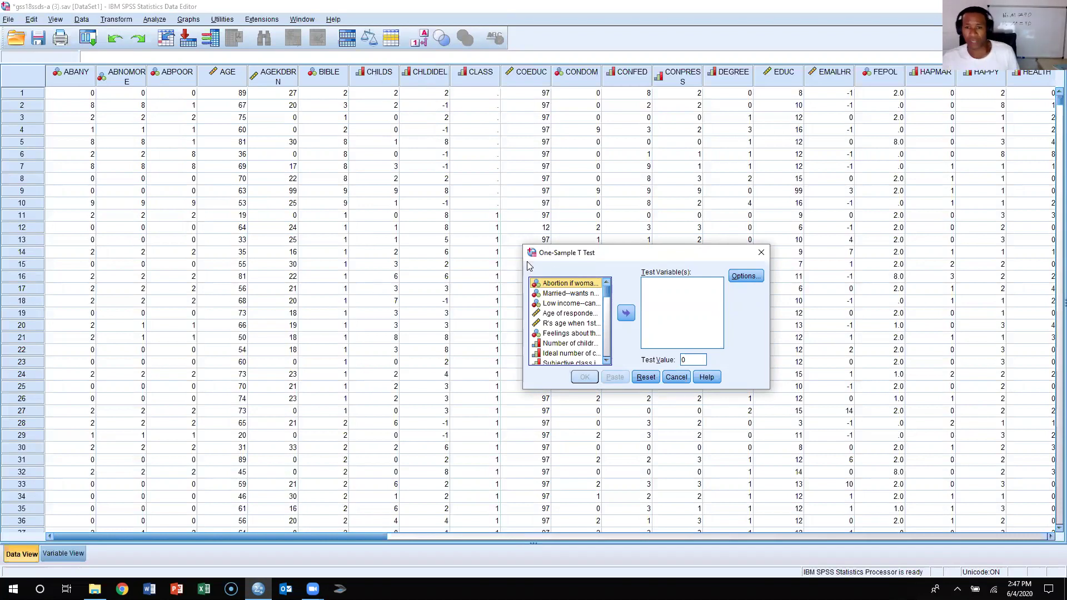
pyautogui.rightClick(571, 312)
pyautogui.click(581, 326)
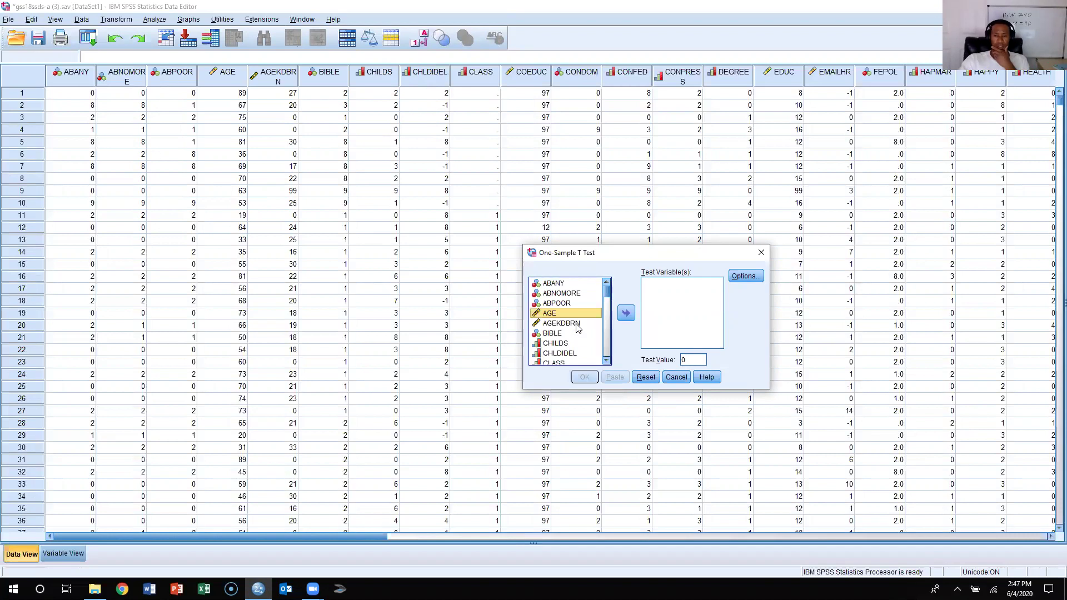
# Add HRS1 as the test variable of the One-Sample T Test.
pyautogui.scroll(-3, 596, 310)
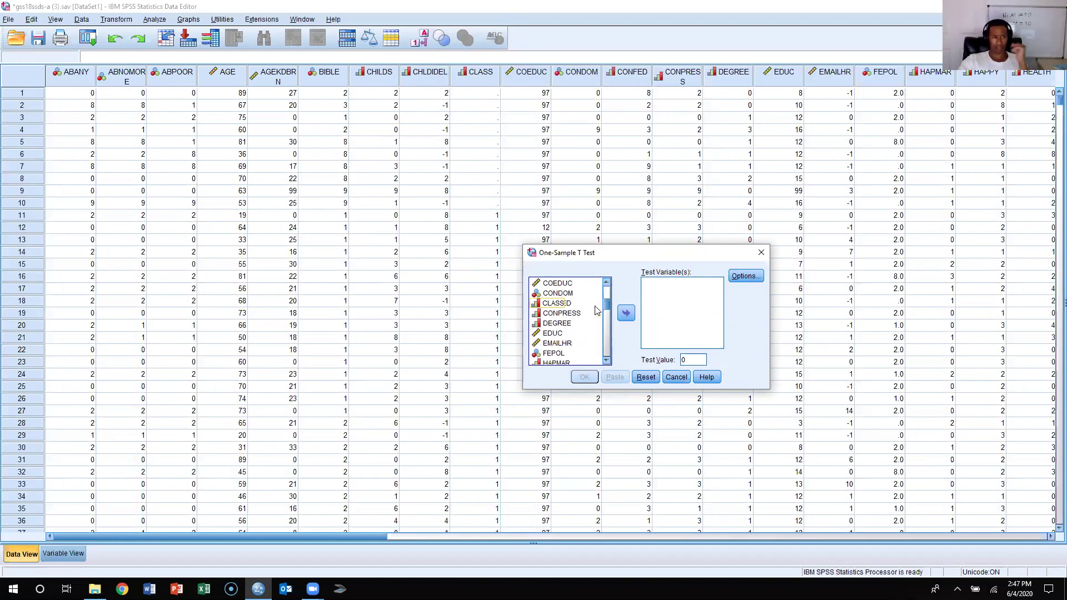
pyautogui.scroll(-1, 596, 310)
pyautogui.scroll(-2, 566, 315)
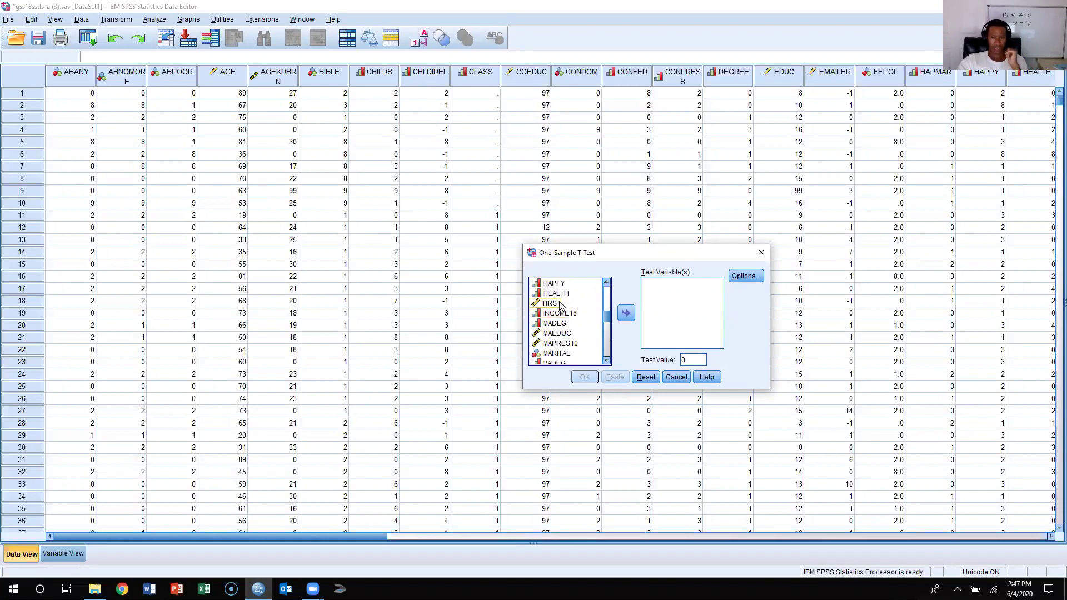
pyautogui.click(560, 304)
pyautogui.click(625, 315)
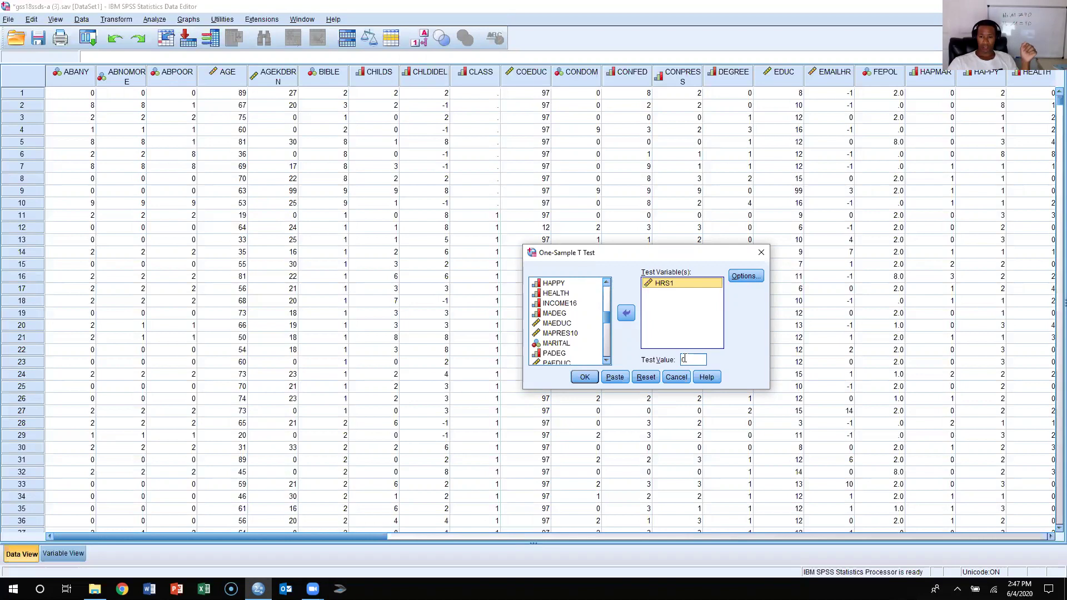
# Set the test value to 40, run the One-Sample T Test and maximize the output window.
pyautogui.doubleClick(683, 359)
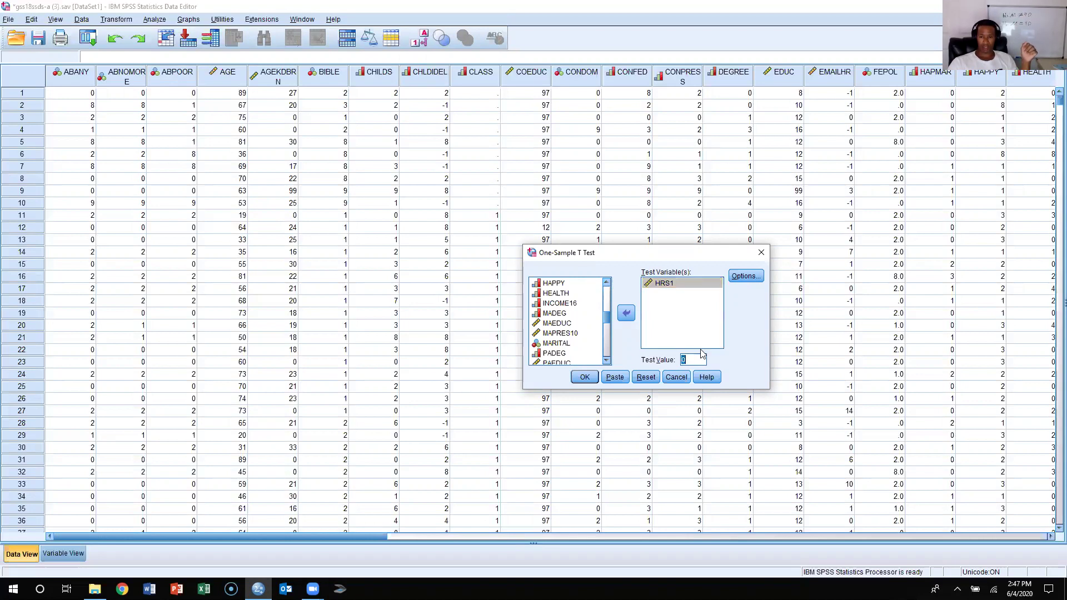
pyautogui.write('40')
pyautogui.click(591, 380)
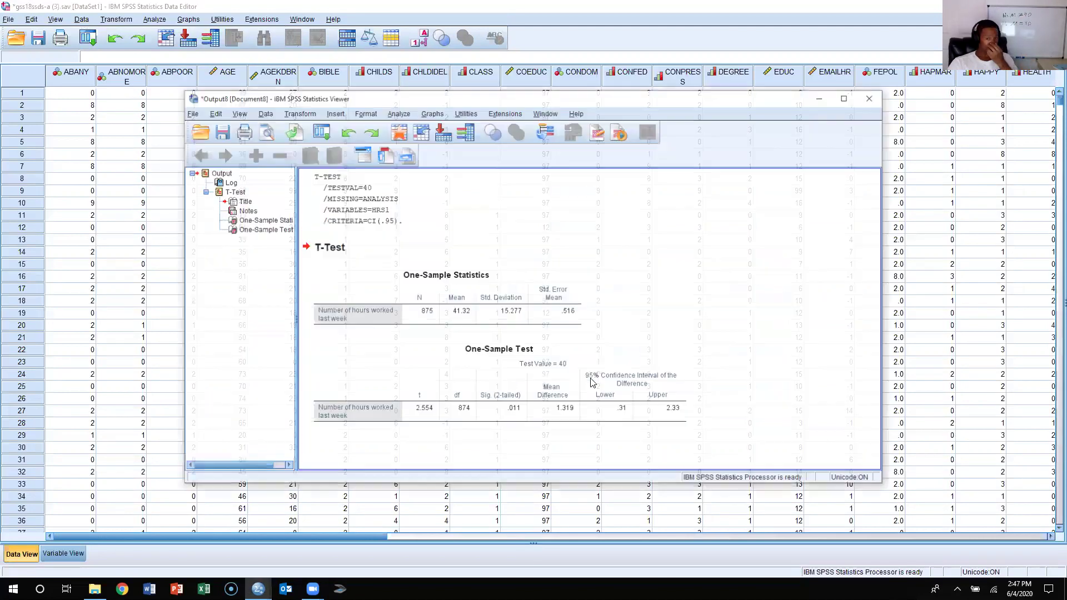
pyautogui.click(851, 100)
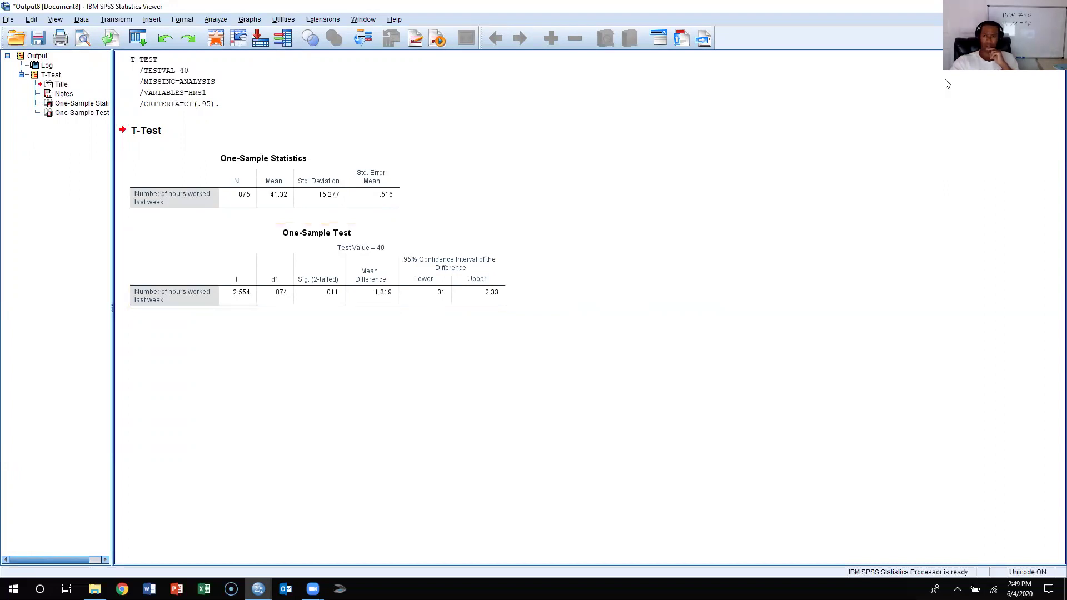
# Compare the t, df and significance values in the One-Sample Test output with the t distribution table on the PowerPoint slide.
pyautogui.hotkey('alt', 'Tab')
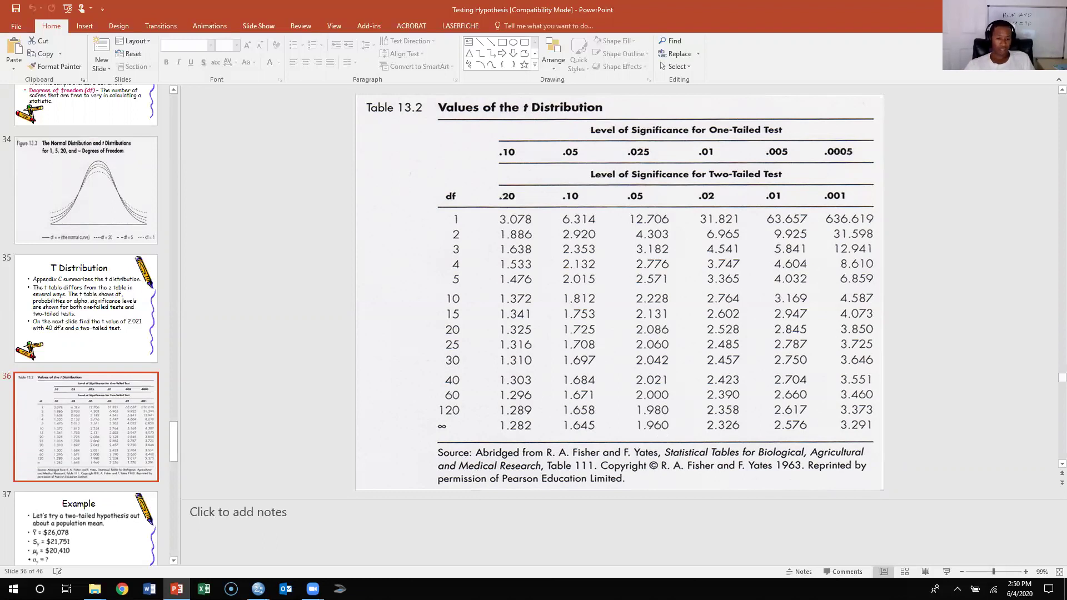
pyautogui.moveTo(258, 589)
pyautogui.click(289, 543)
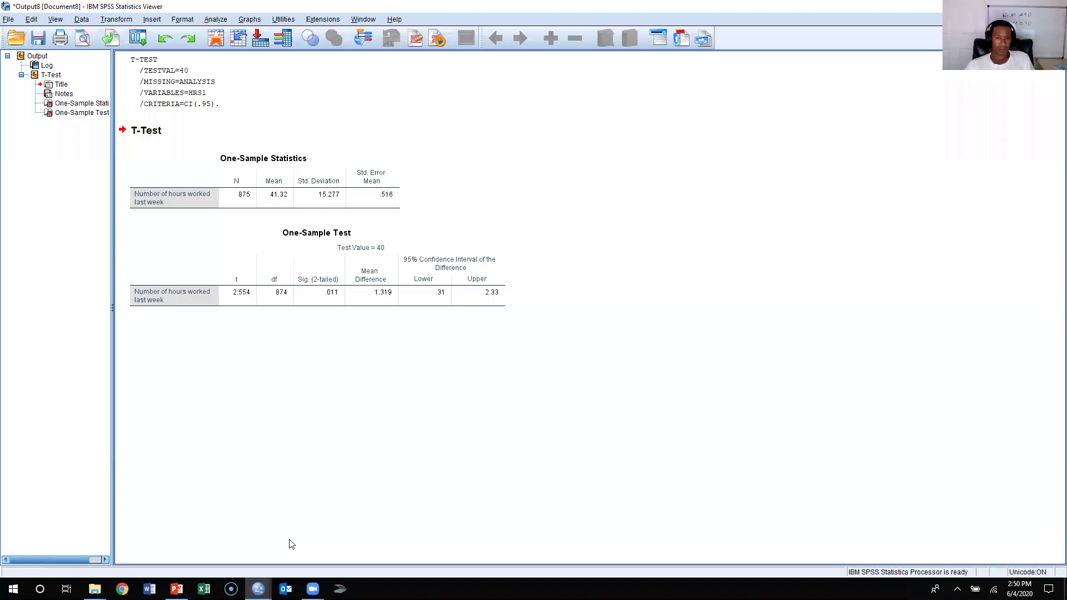
pyautogui.click(244, 293)
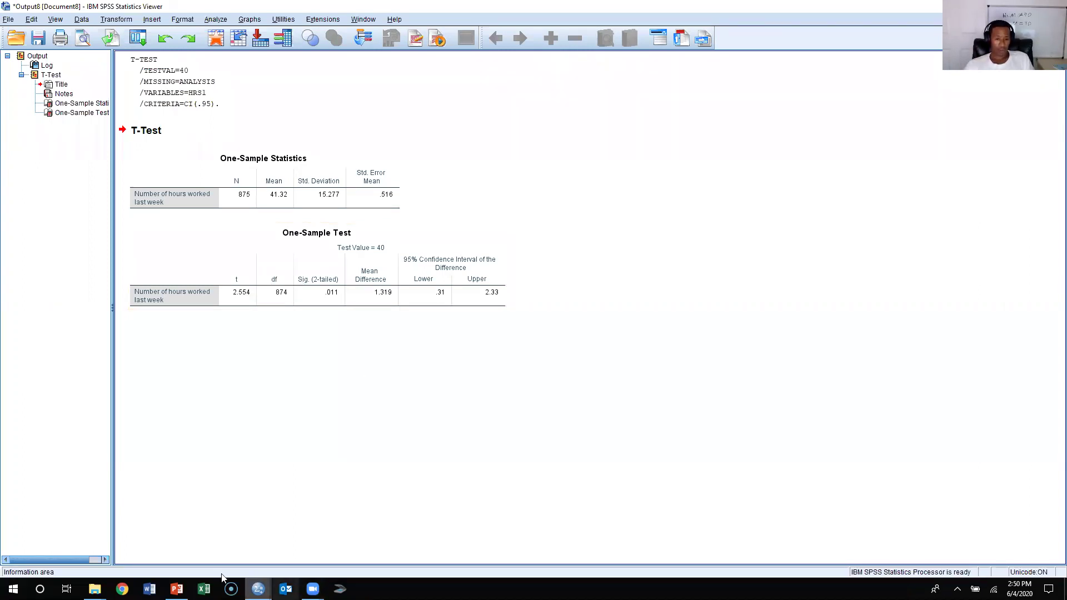
pyautogui.click(185, 583)
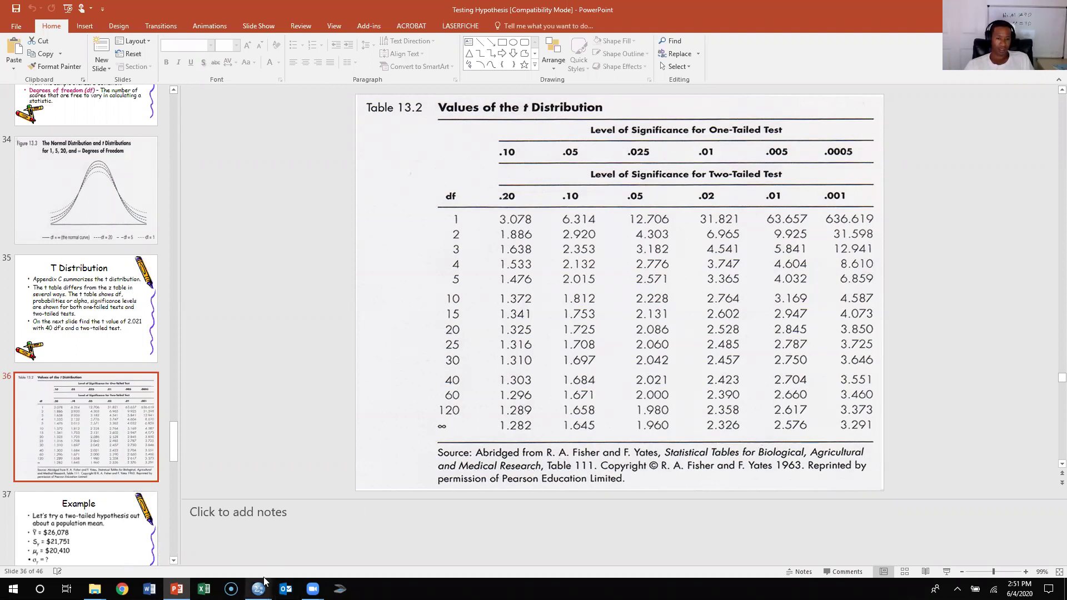
pyautogui.moveTo(258, 588)
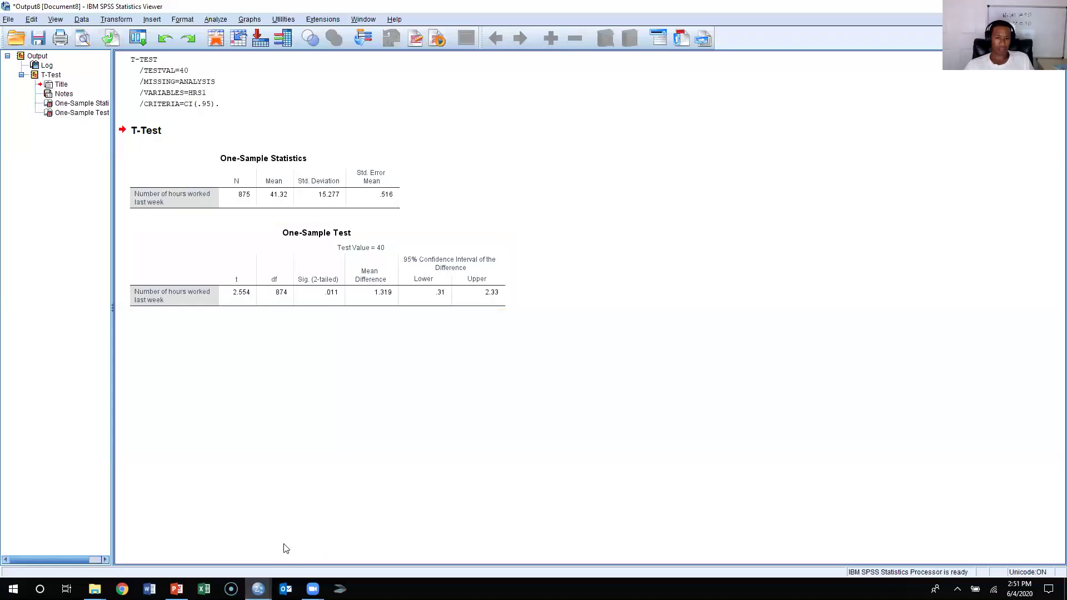
pyautogui.click(286, 550)
pyautogui.click(240, 300)
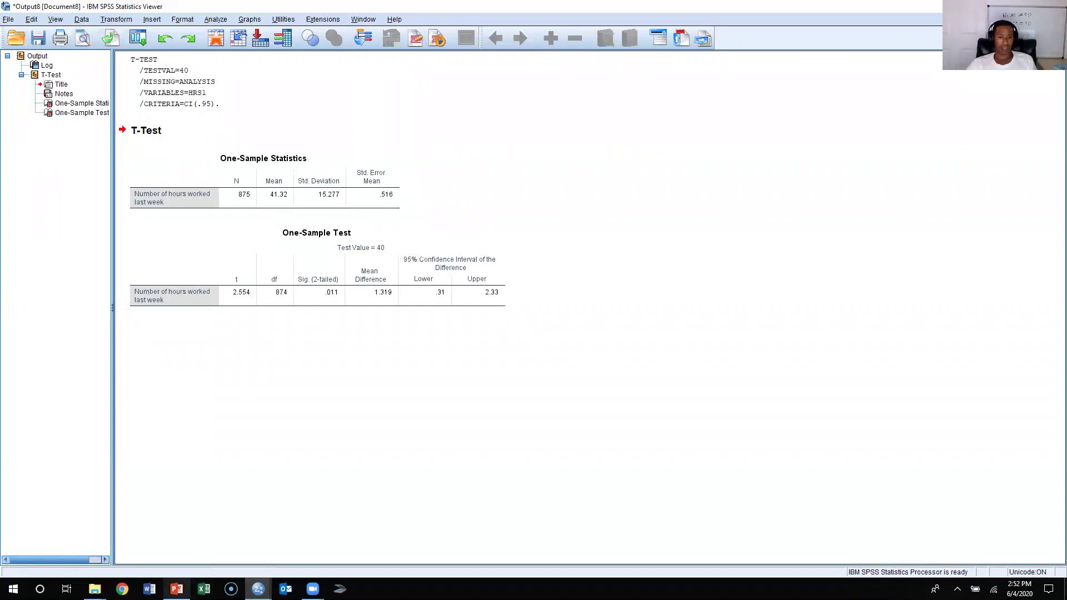
pyautogui.moveTo(176, 589)
pyautogui.click(178, 552)
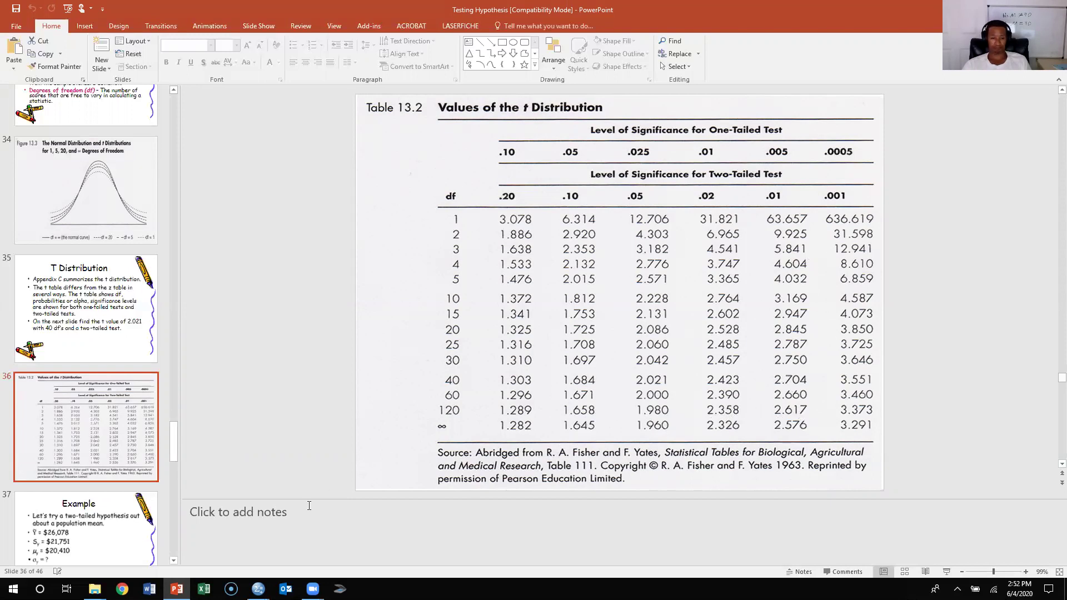
pyautogui.click(305, 552)
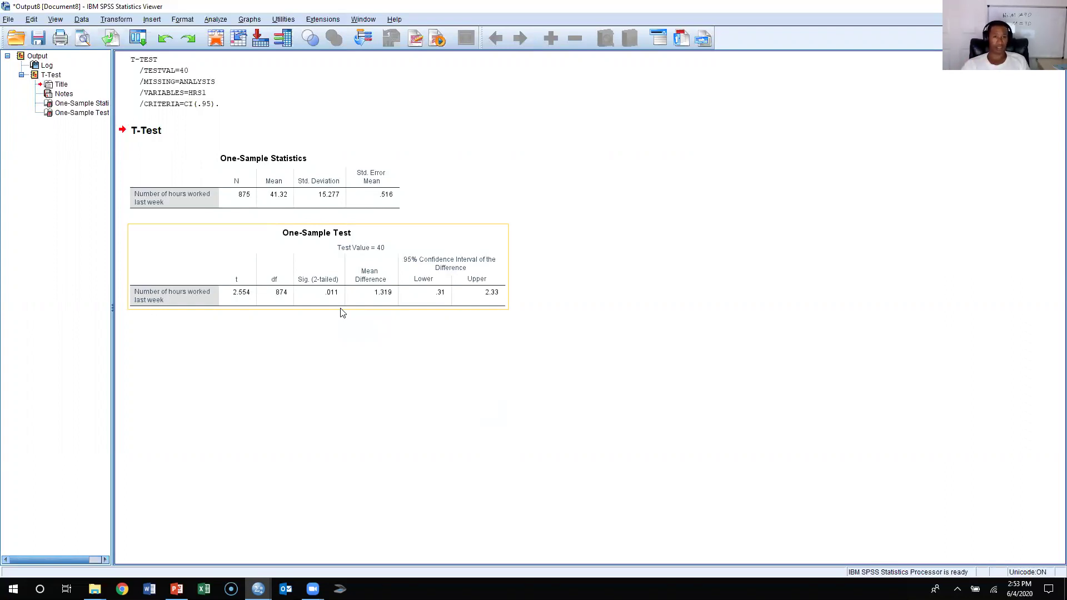
# Start an Independent-Samples T Test and show the source variables by name instead of label.
pyautogui.click(216, 19)
pyautogui.moveTo(242, 63)
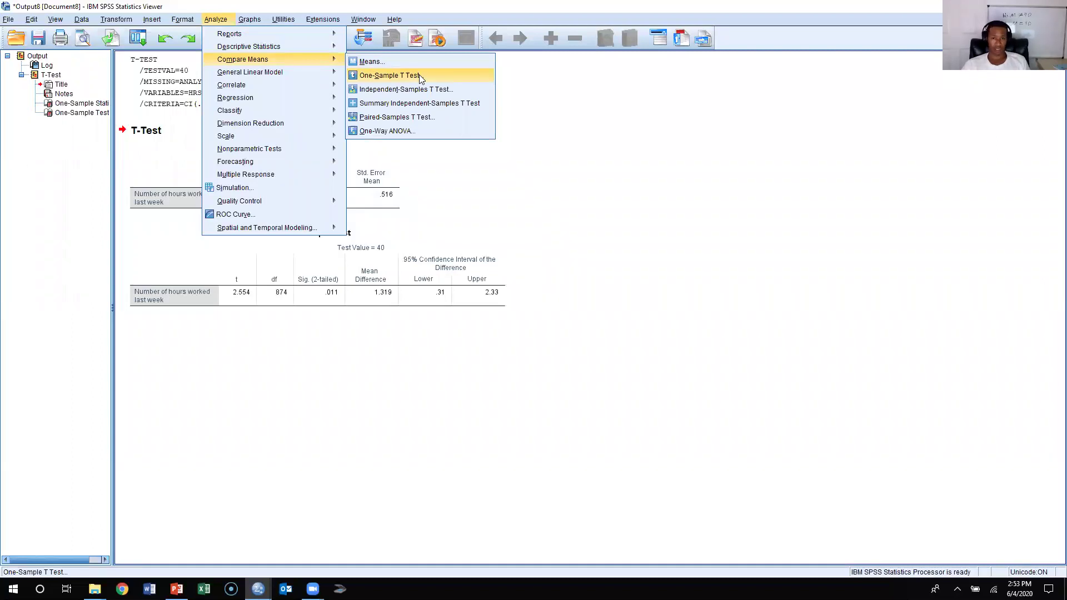
pyautogui.click(438, 90)
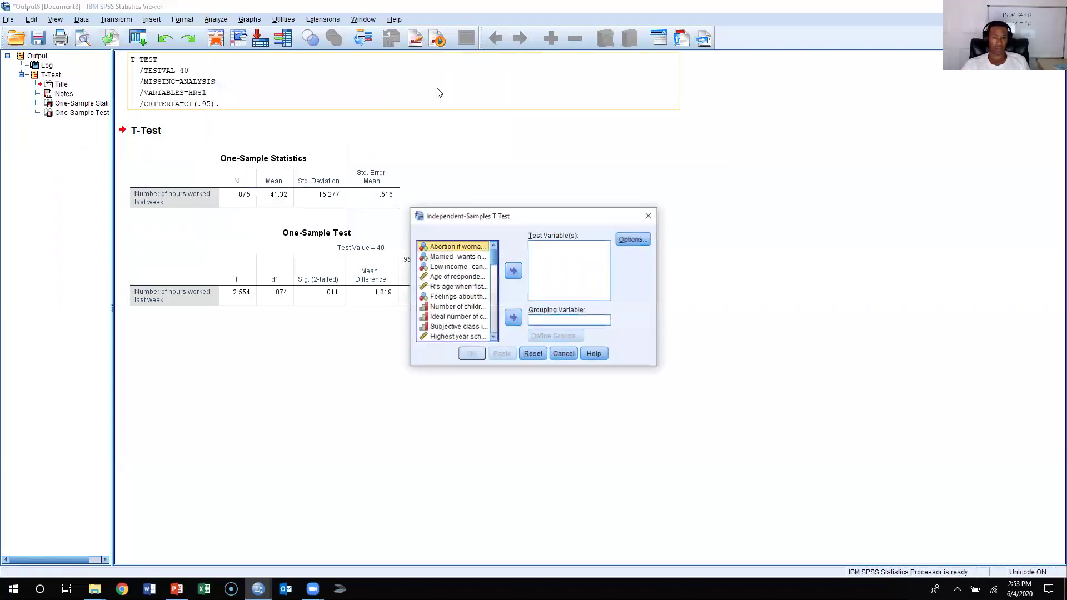
pyautogui.click(452, 289)
pyautogui.rightClick(452, 293)
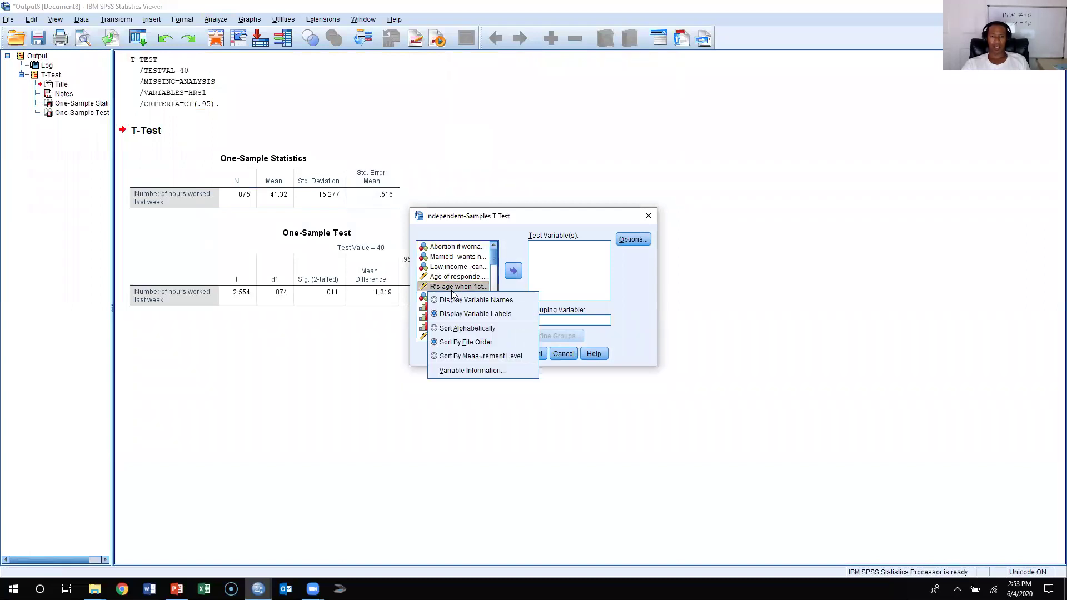
pyautogui.click(465, 300)
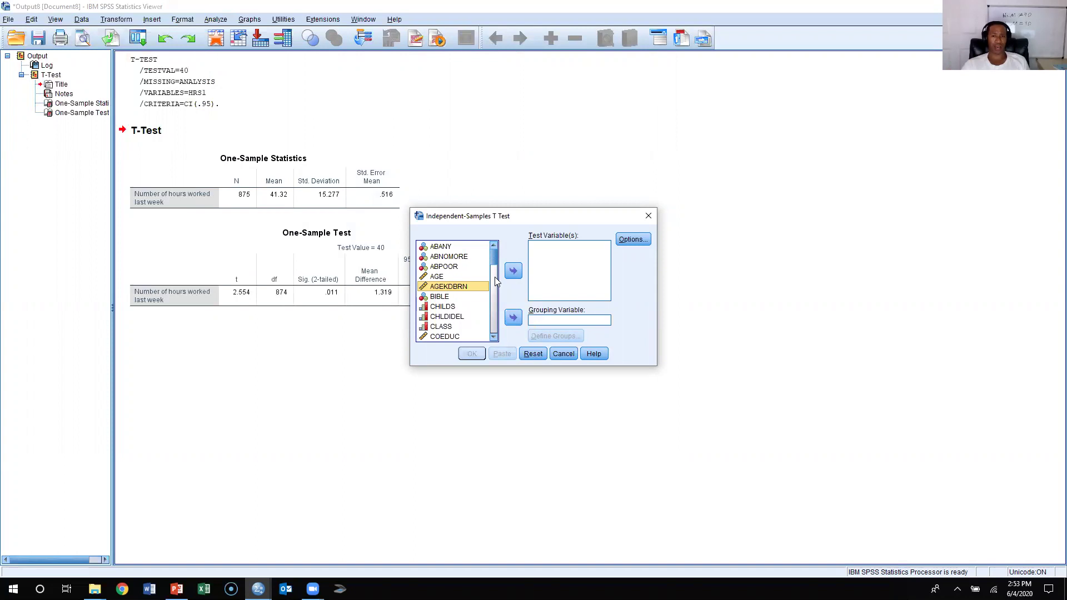
# Add HRS1 as the test variable of the Independent-Samples T Test.
pyautogui.scroll(-5, 451, 292)
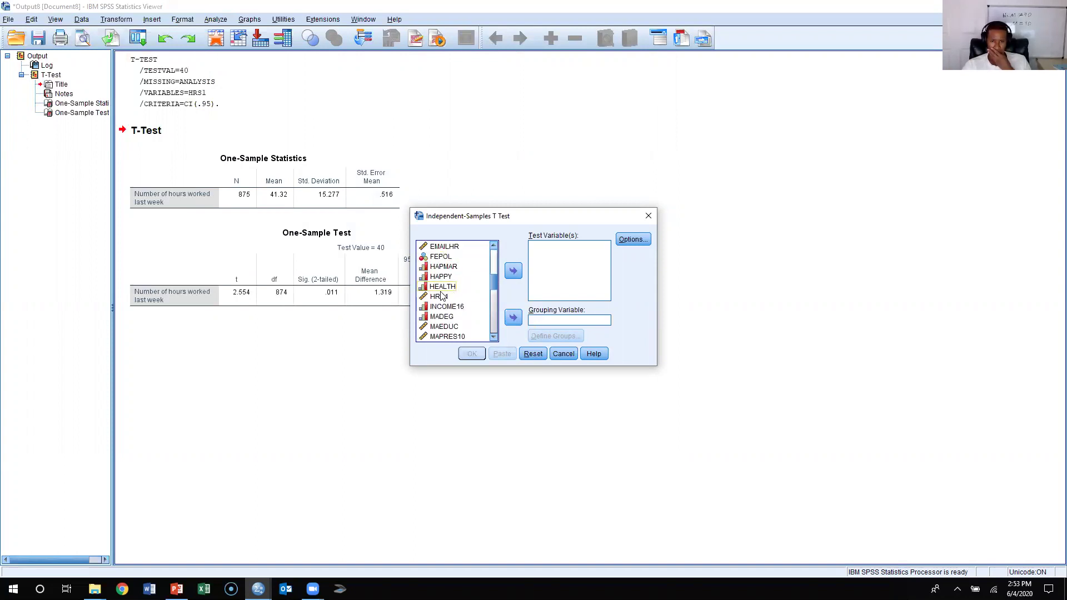
pyautogui.click(442, 296)
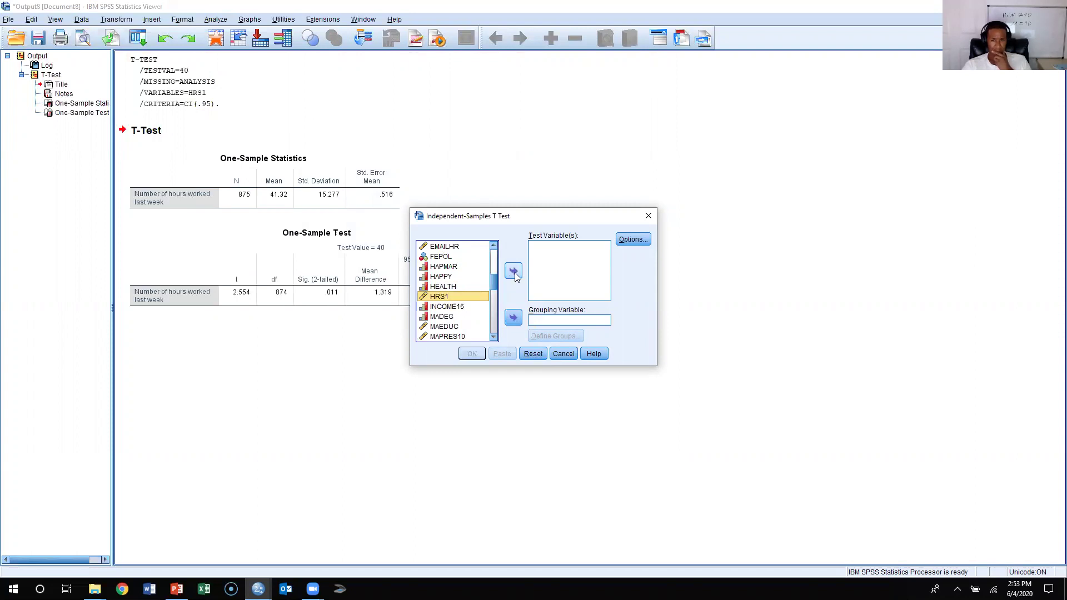
pyautogui.click(512, 272)
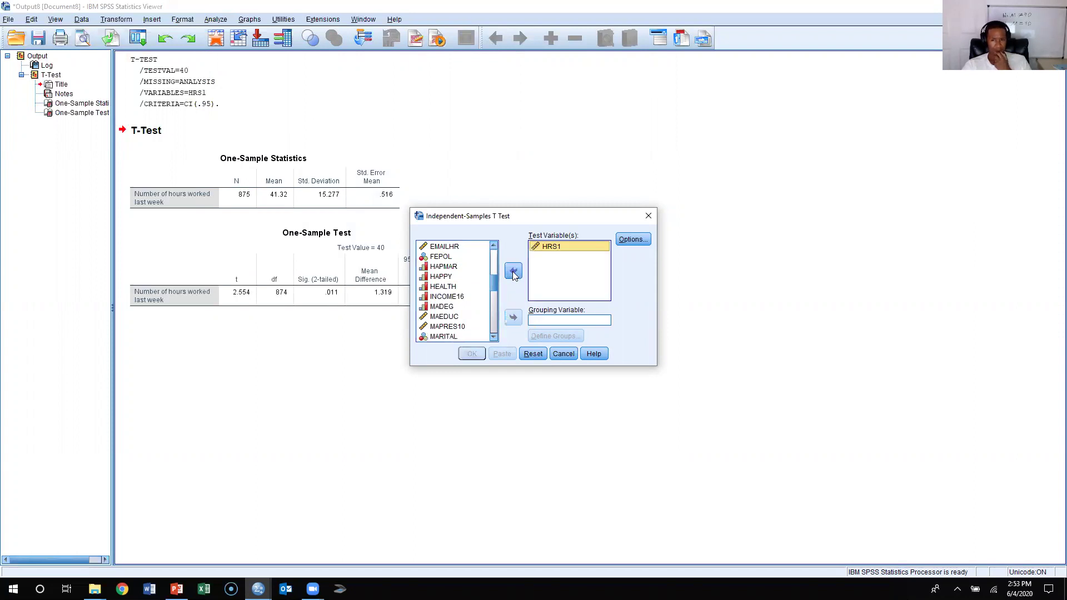
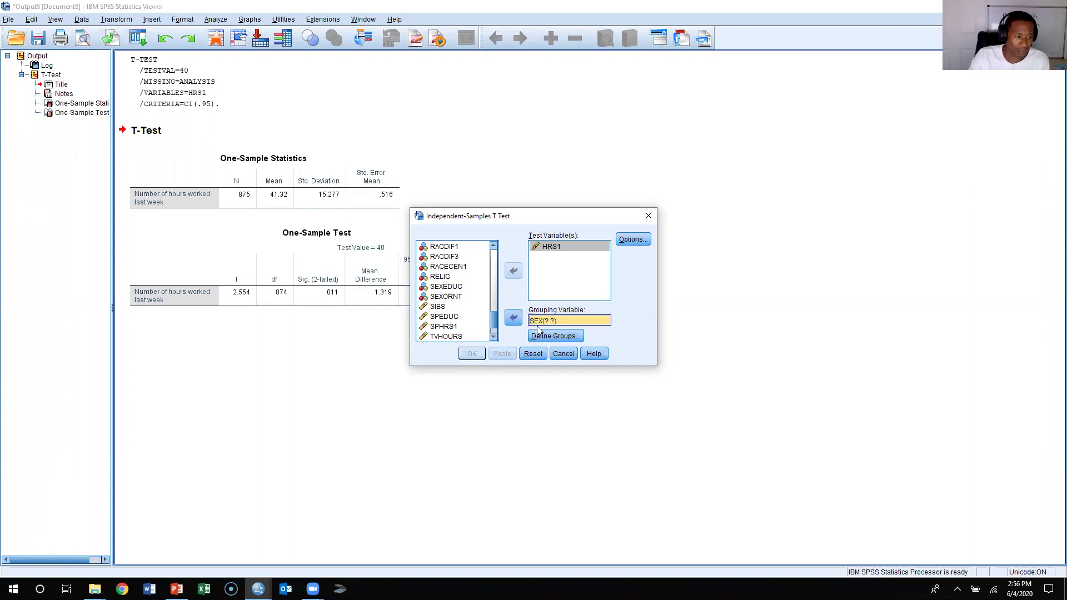
# Define the SEX grouping variable's groups as 1 and 2, and run the Independent-Samples T Test.
pyautogui.click(569, 335)
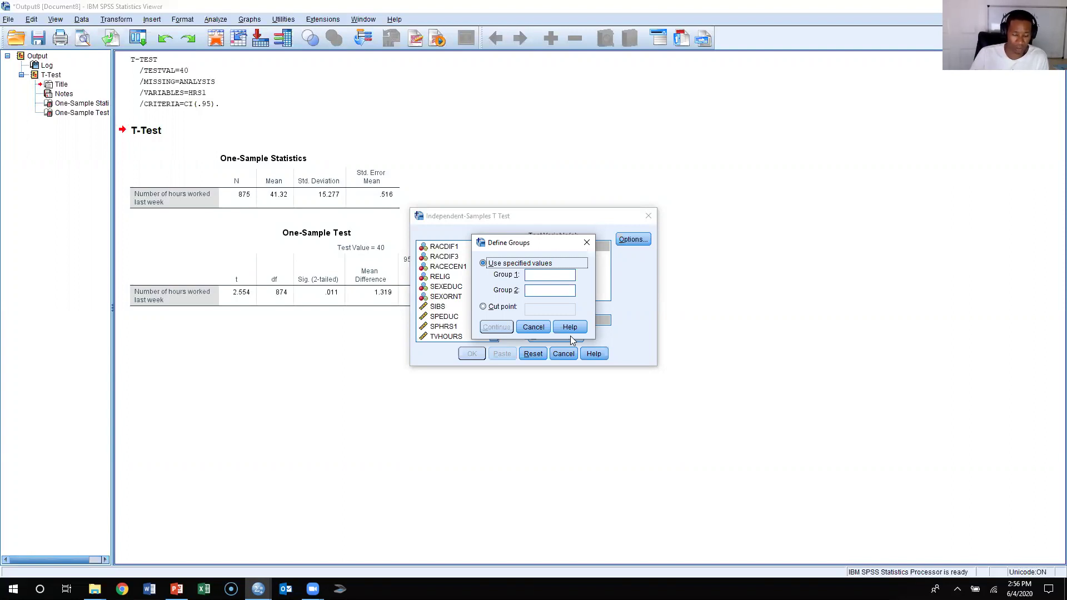
pyautogui.click(543, 274)
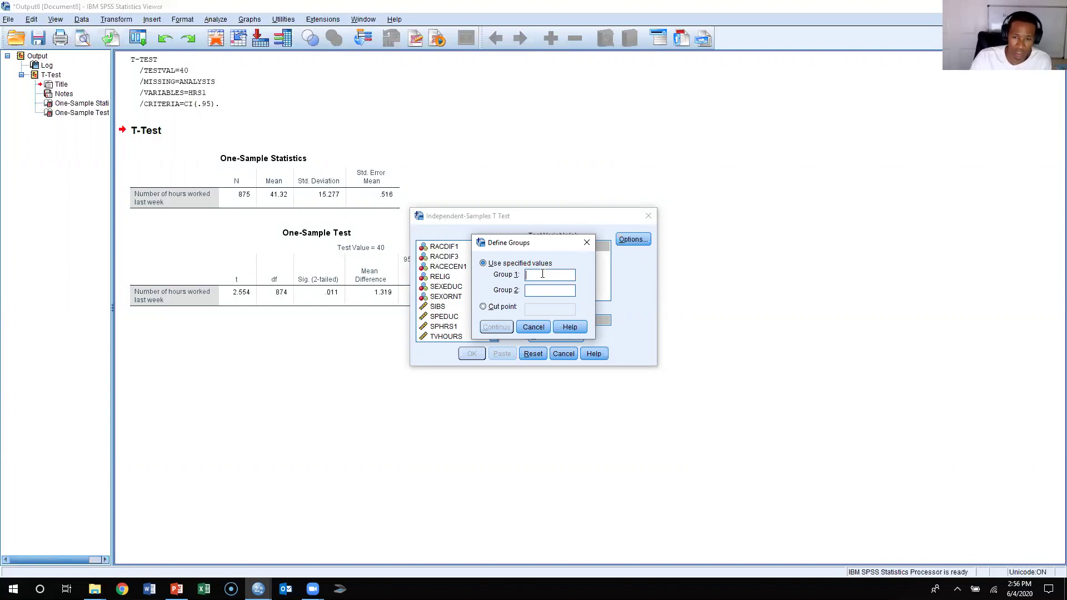
pyautogui.click(532, 289)
pyautogui.write('2')
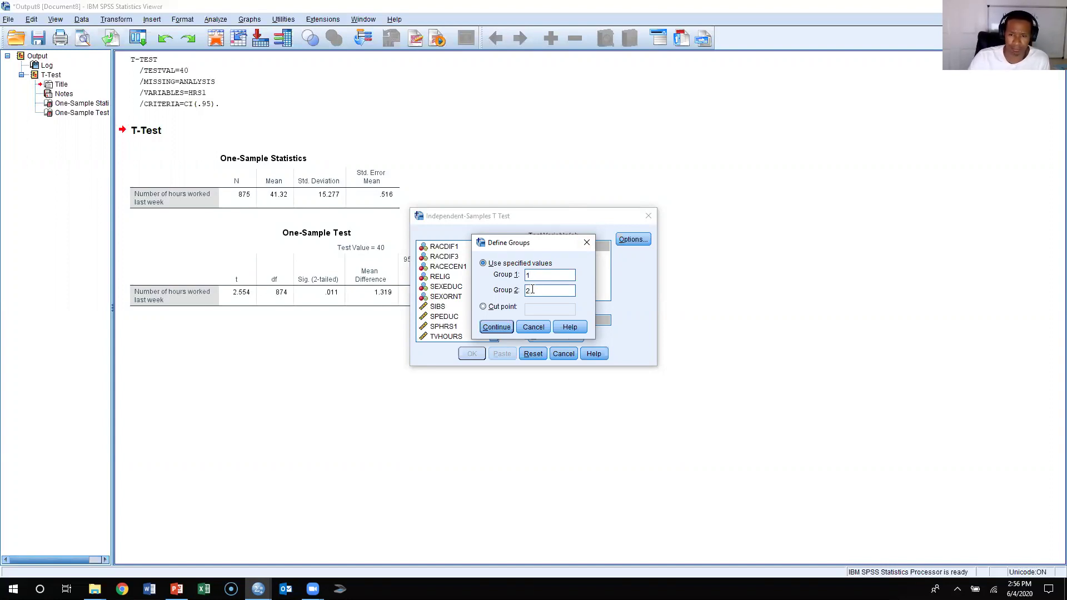
pyautogui.click(496, 327)
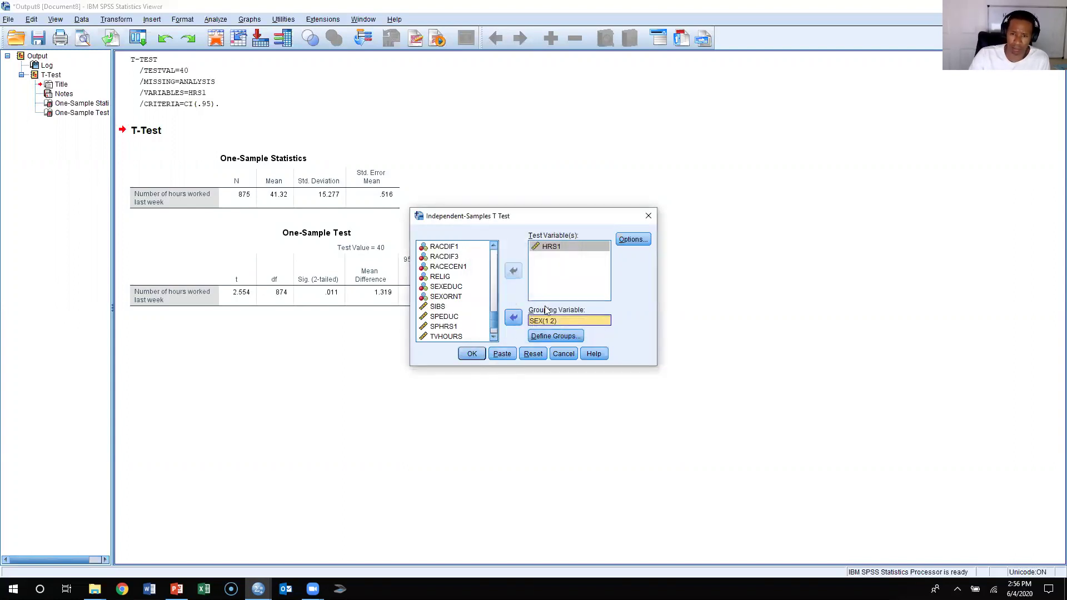
pyautogui.click(473, 355)
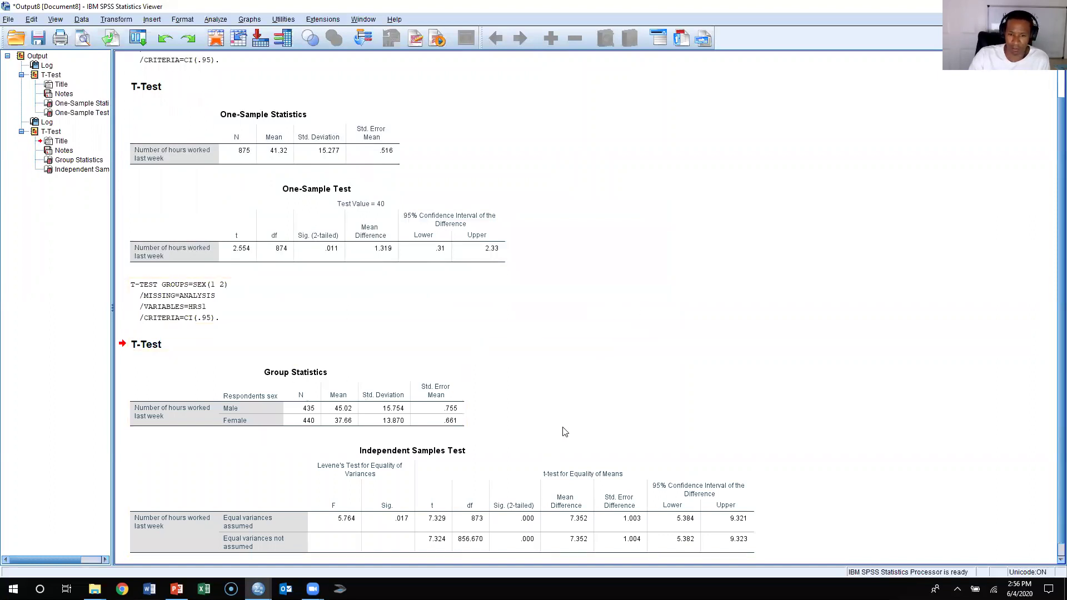
# Return to the Data Editor and select the SEX column to examine its group codes.
pyautogui.moveTo(258, 589)
pyautogui.click(187, 560)
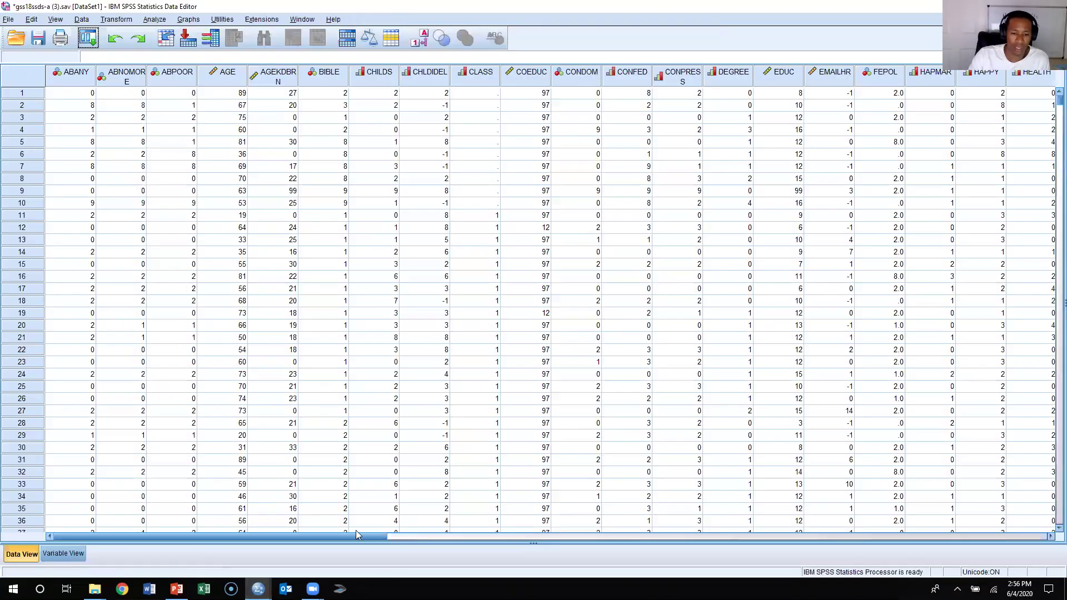
pyautogui.moveTo(361, 537); pyautogui.dragTo(681, 537)
pyautogui.hscroll(10, 781, 514)
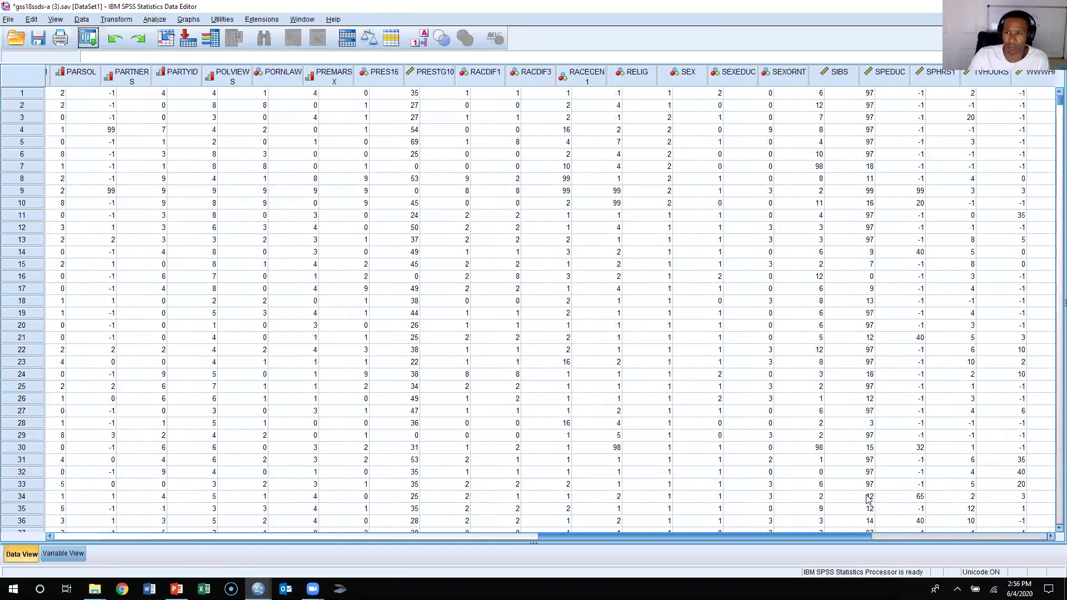
pyautogui.click(595, 77)
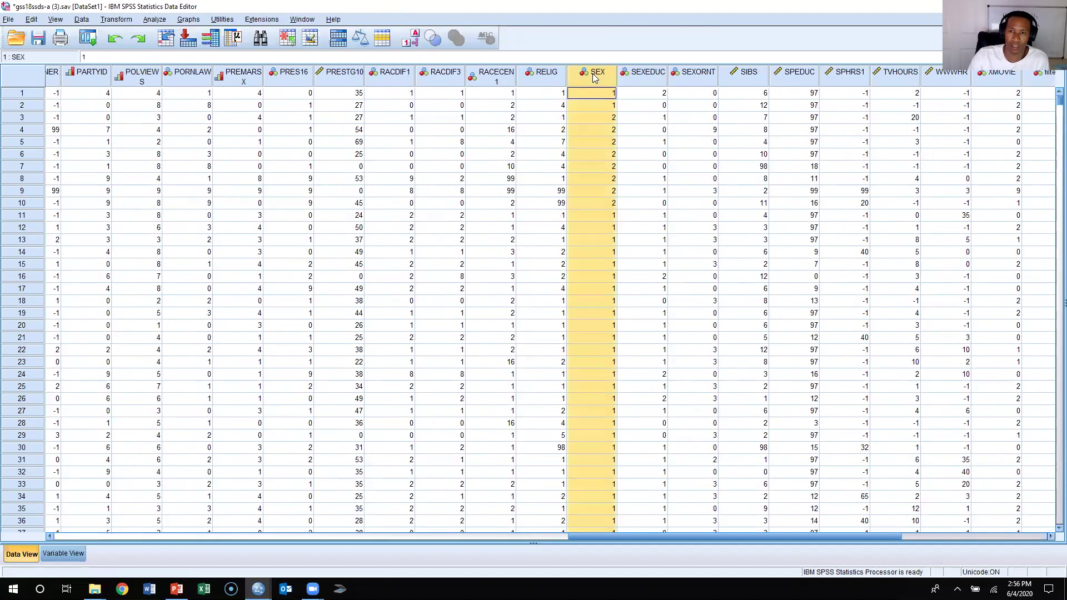
# Look up the variable information for SEX to check its value labels, and close the information window.
pyautogui.rightClick(594, 78)
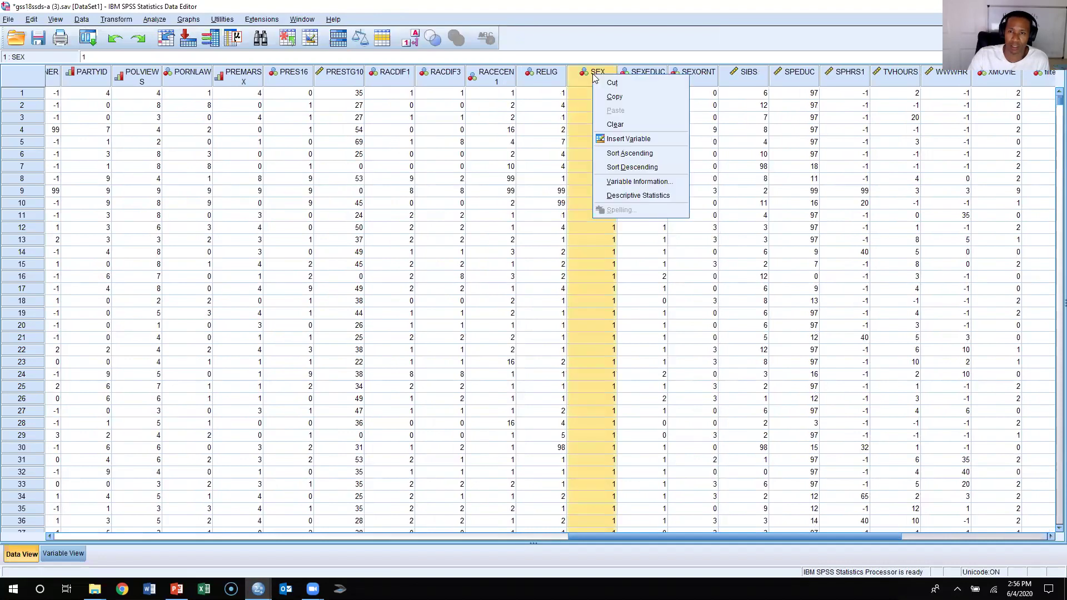
pyautogui.click(628, 183)
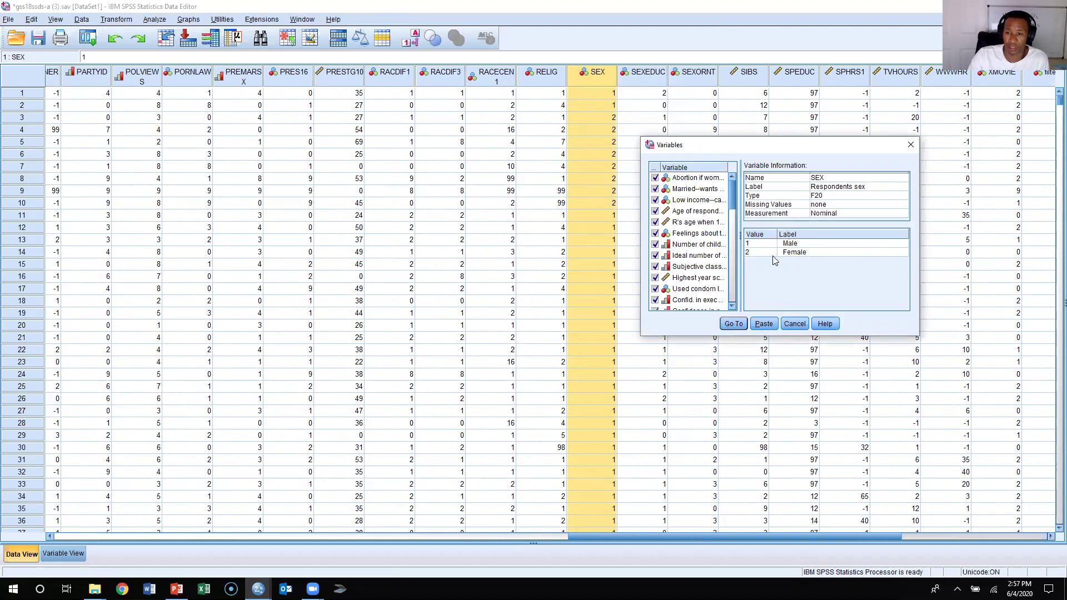
pyautogui.click(796, 324)
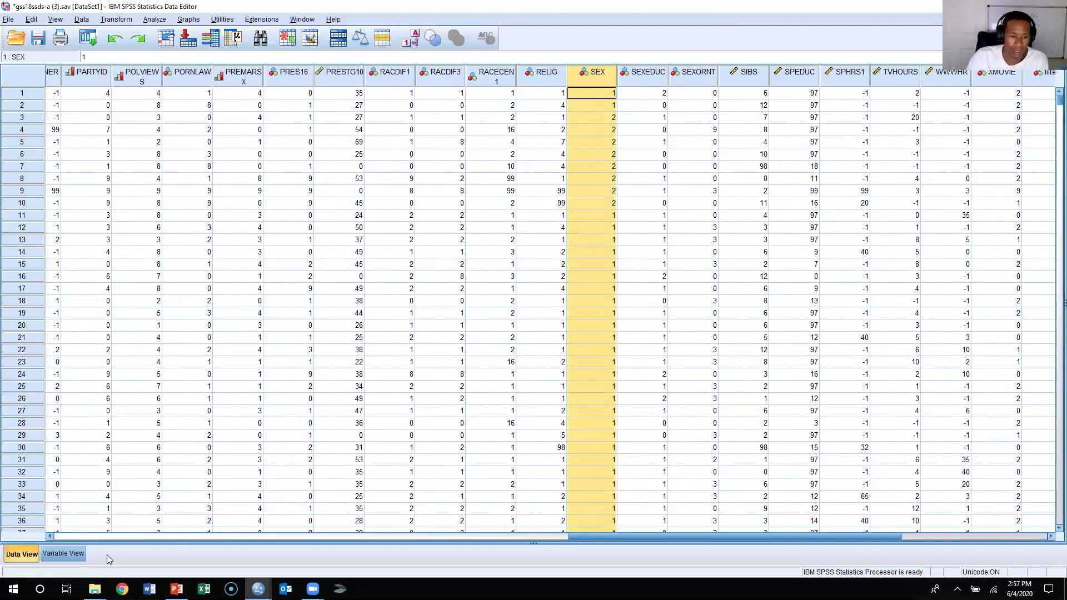
# Return to the output Viewer and examine the Group Statistics and Independent Samples Test tables for hours worked by sex.
pyautogui.moveTo(257, 589)
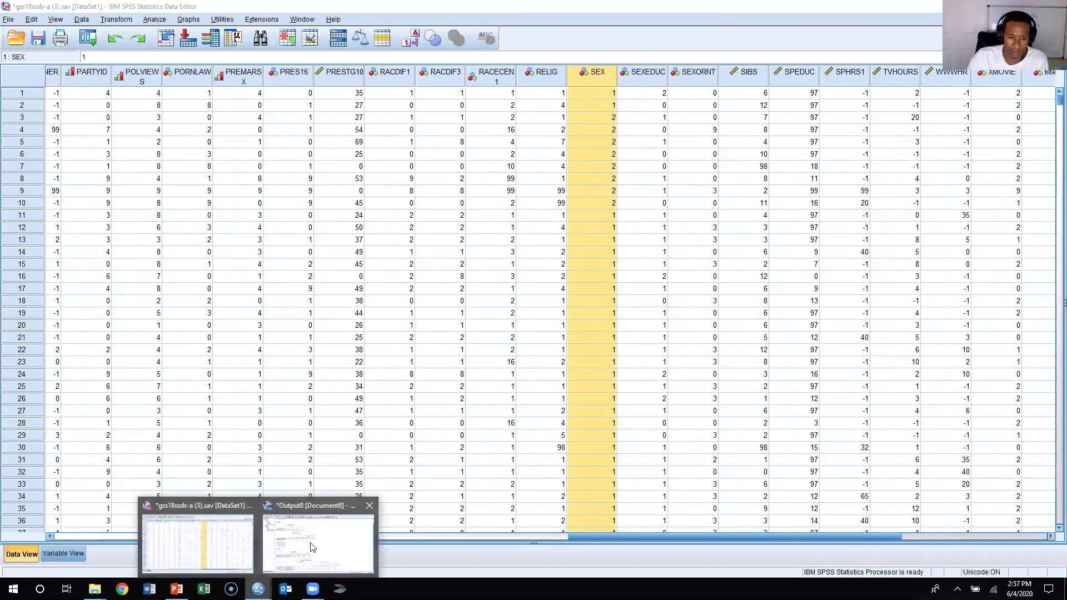
pyautogui.click(314, 553)
pyautogui.click(897, 281)
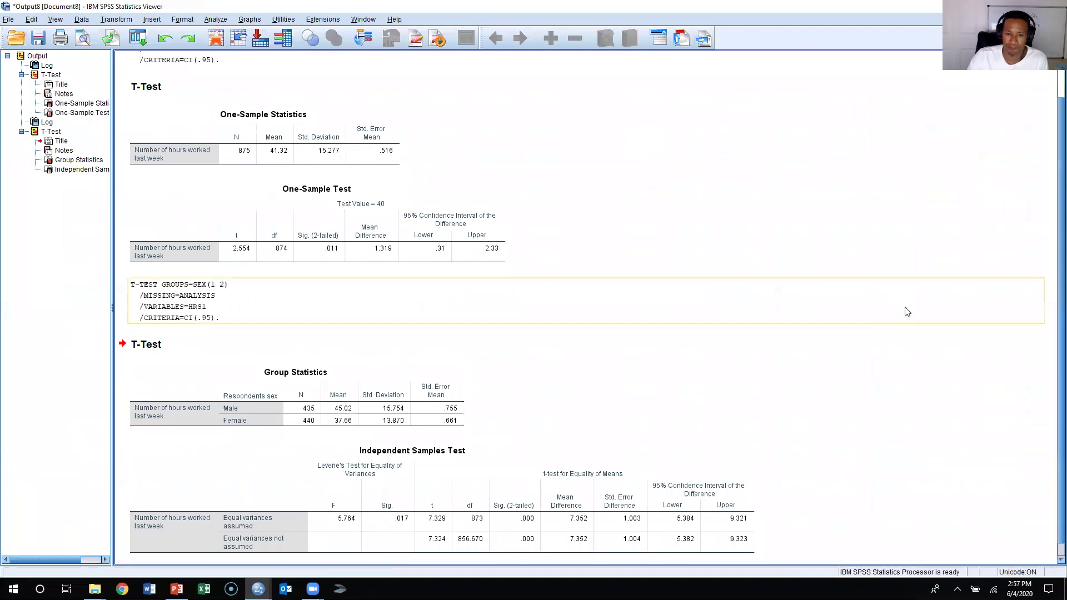
pyautogui.scroll(-1, 905, 309)
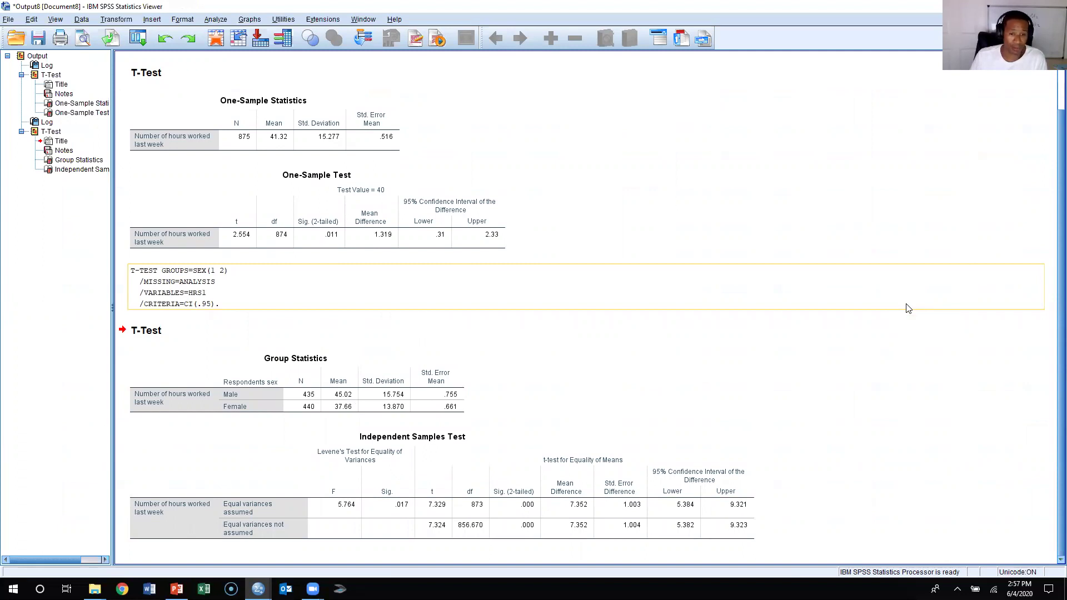
pyautogui.click(289, 397)
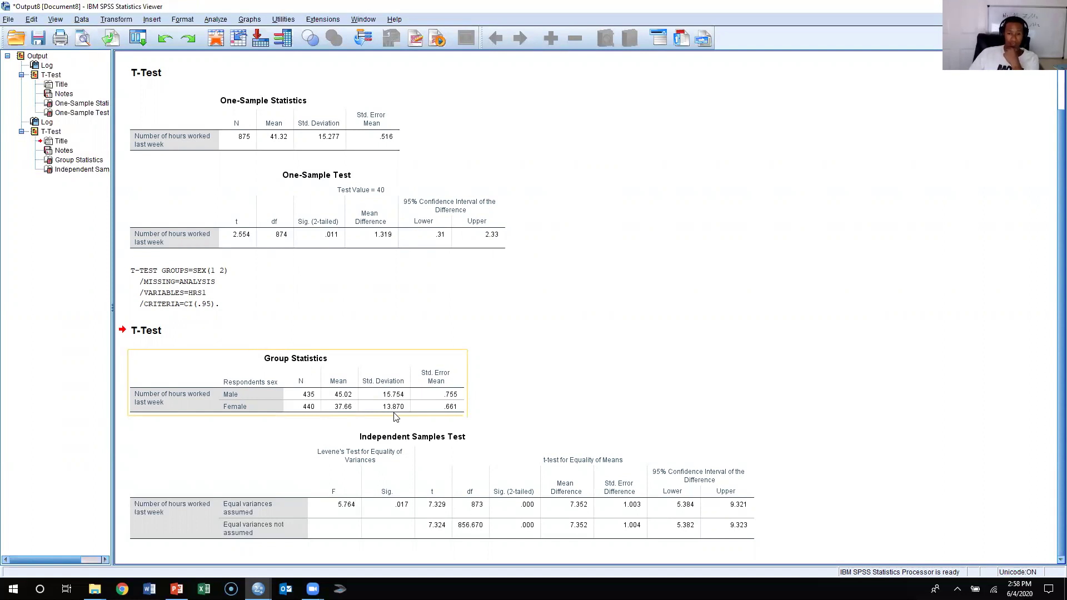
pyautogui.click(444, 455)
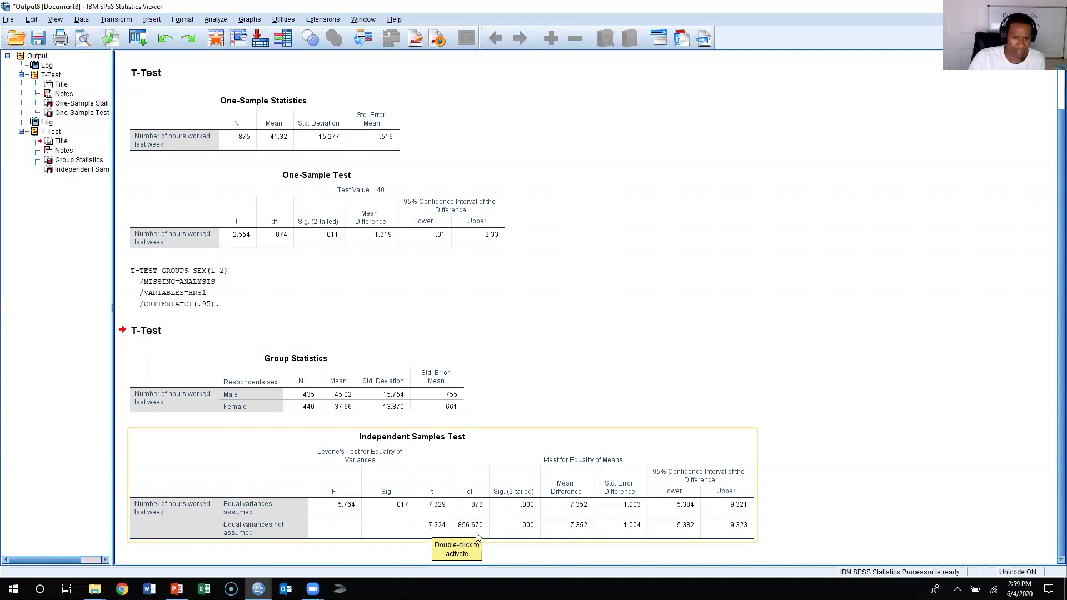
# Switch to the Testing Hypothesis presentation in PowerPoint and review the difference-between-means t-test formulas for equal and unequal population variances.
pyautogui.click(176, 589)
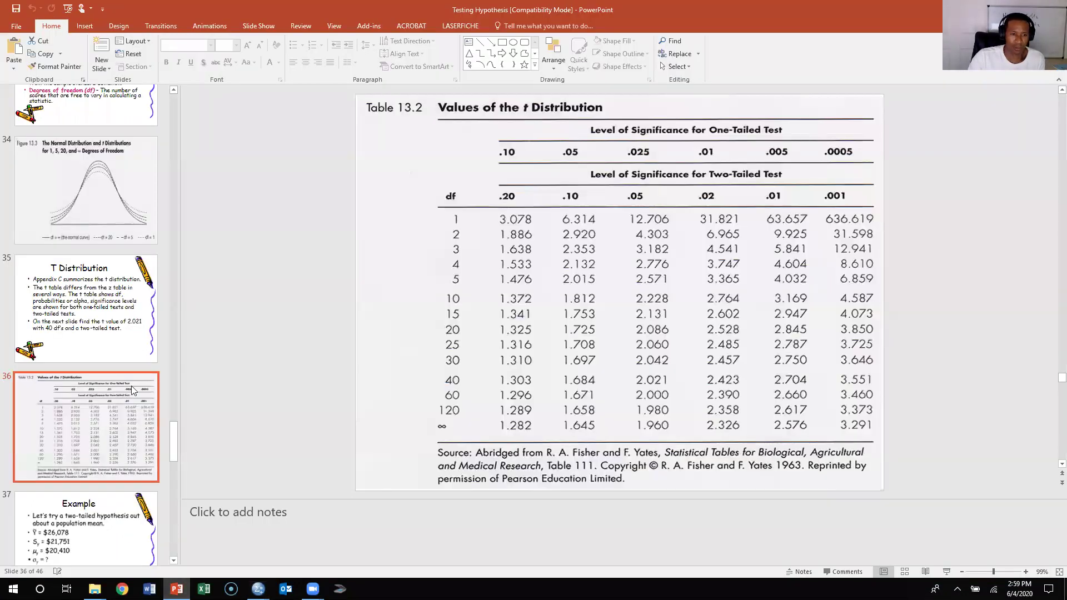
pyautogui.scroll(-5, 131, 385)
pyautogui.scroll(-3, 125, 389)
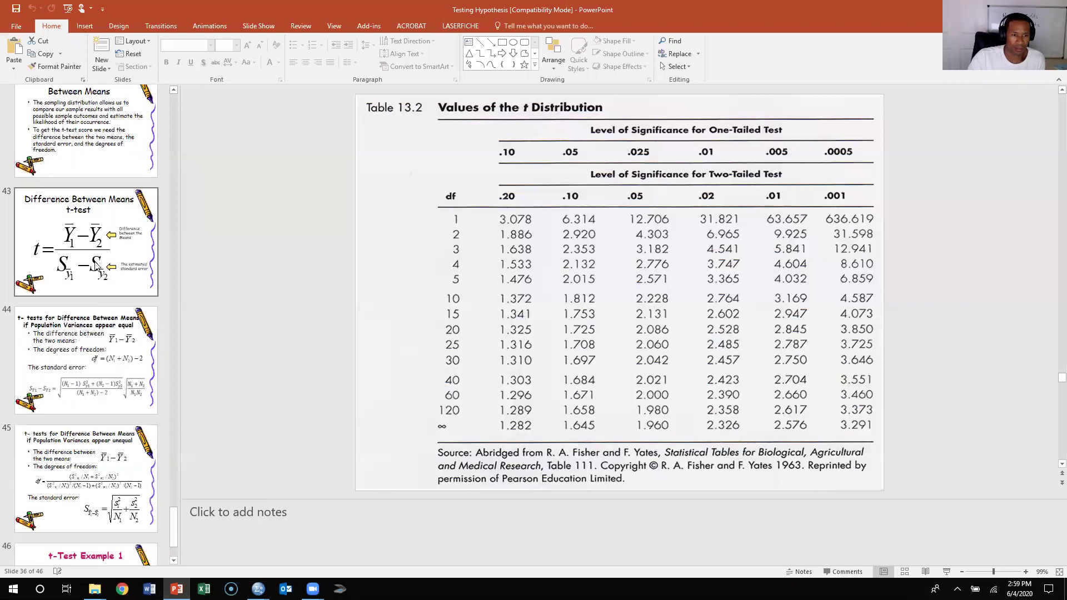
pyautogui.click(96, 294)
pyautogui.click(87, 361)
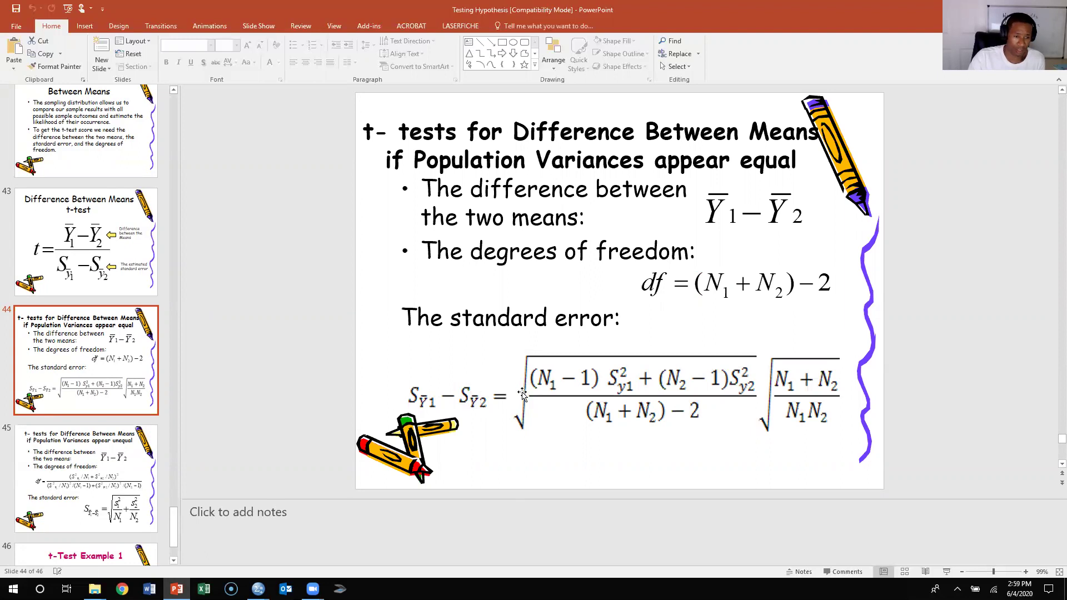
pyautogui.click(94, 469)
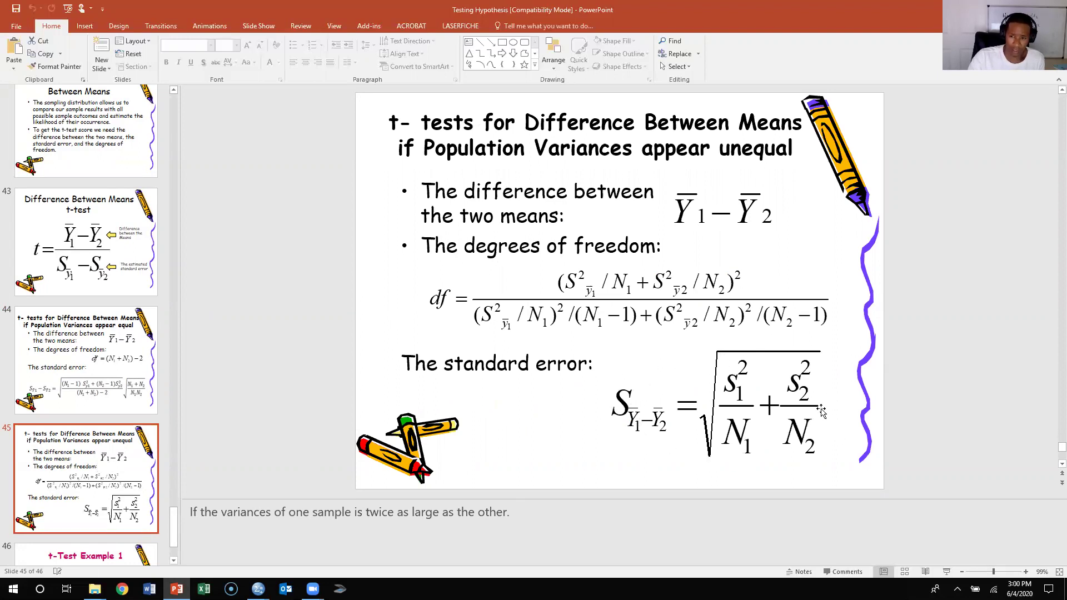
pyautogui.click(106, 254)
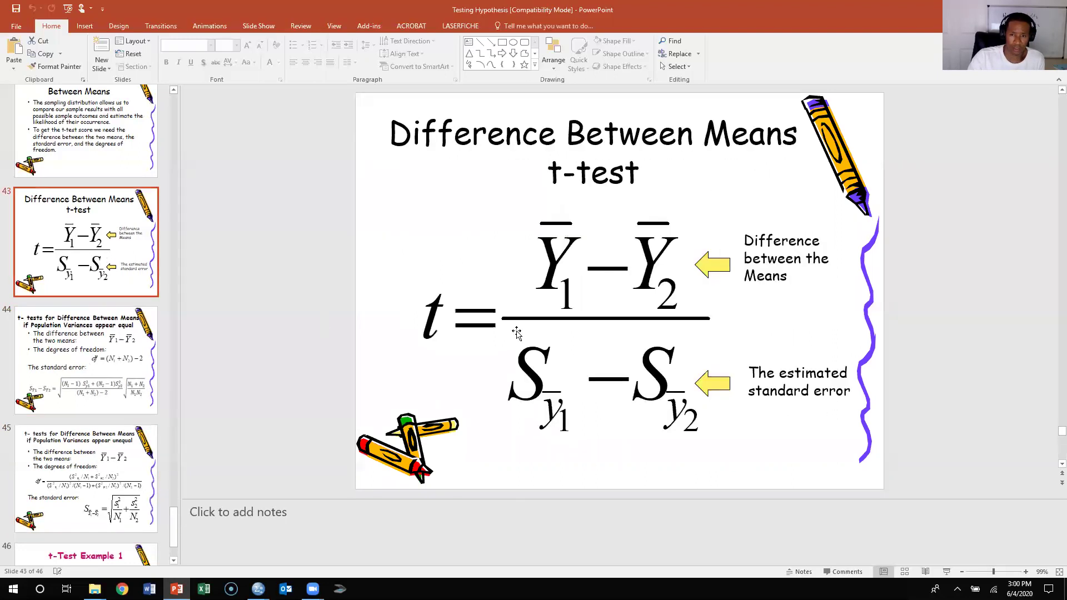
pyautogui.click(76, 488)
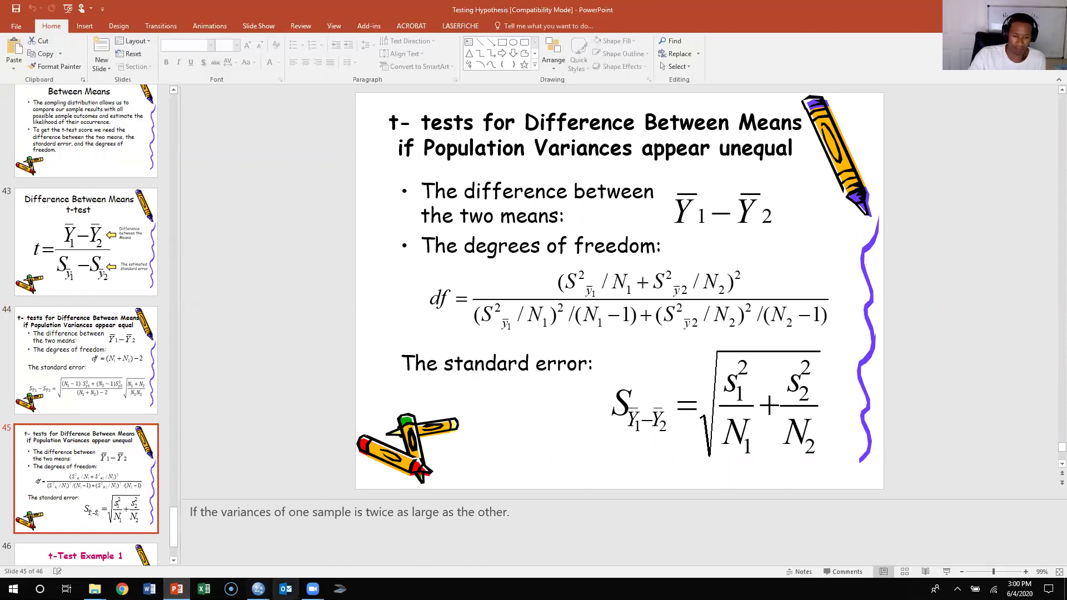
# Revisit the t-test output in SPSS, and show the Values of the t Distribution slide (Table 13.2) in PowerPoint.
pyautogui.moveTo(258, 589)
pyautogui.click(203, 534)
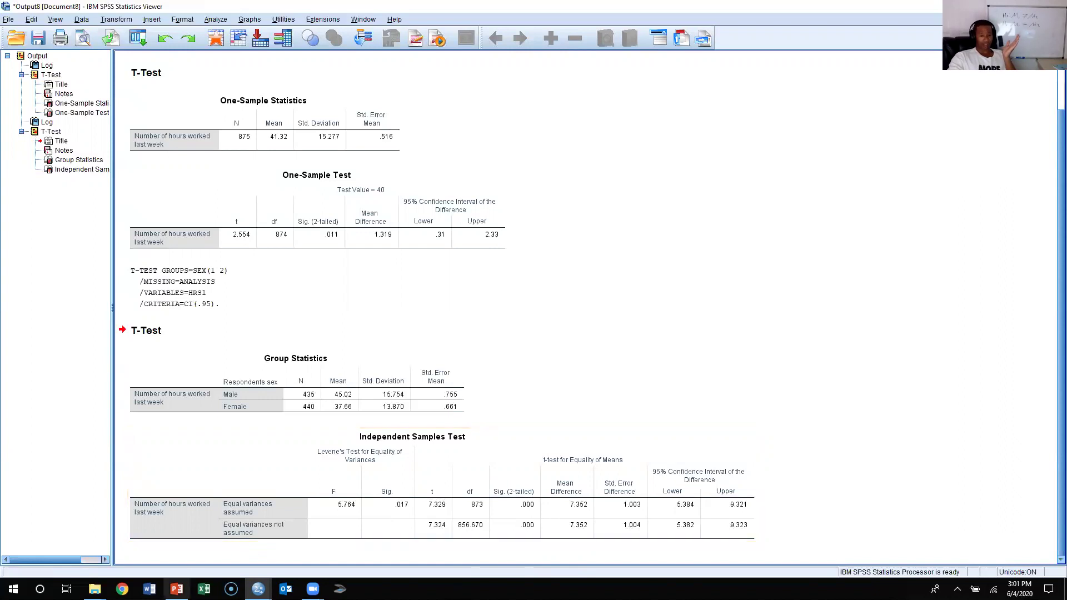
pyautogui.click(176, 588)
pyautogui.scroll(10, 98, 417)
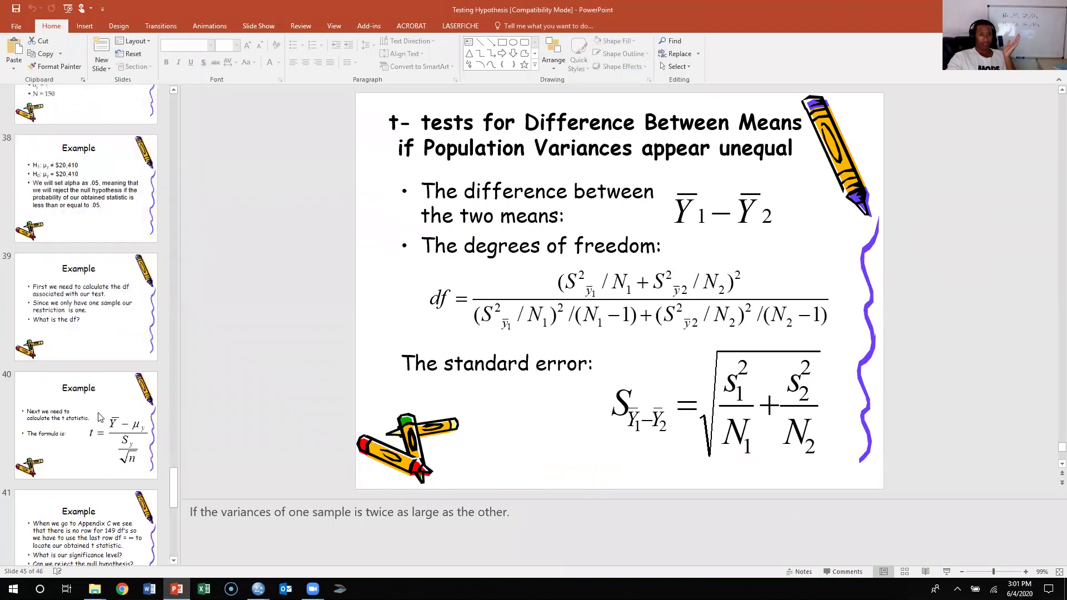
pyautogui.scroll(5, 98, 416)
pyautogui.click(107, 351)
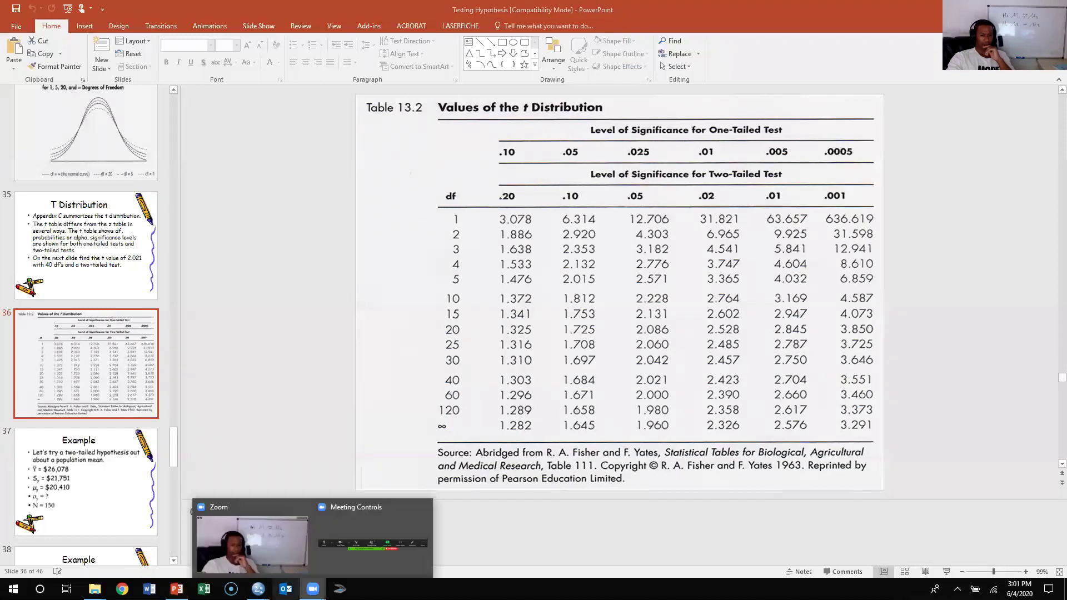
# Compare the Independent Samples Test results in the SPSS output with the t distribution table in PowerPoint.
pyautogui.moveTo(258, 589)
pyautogui.click(309, 539)
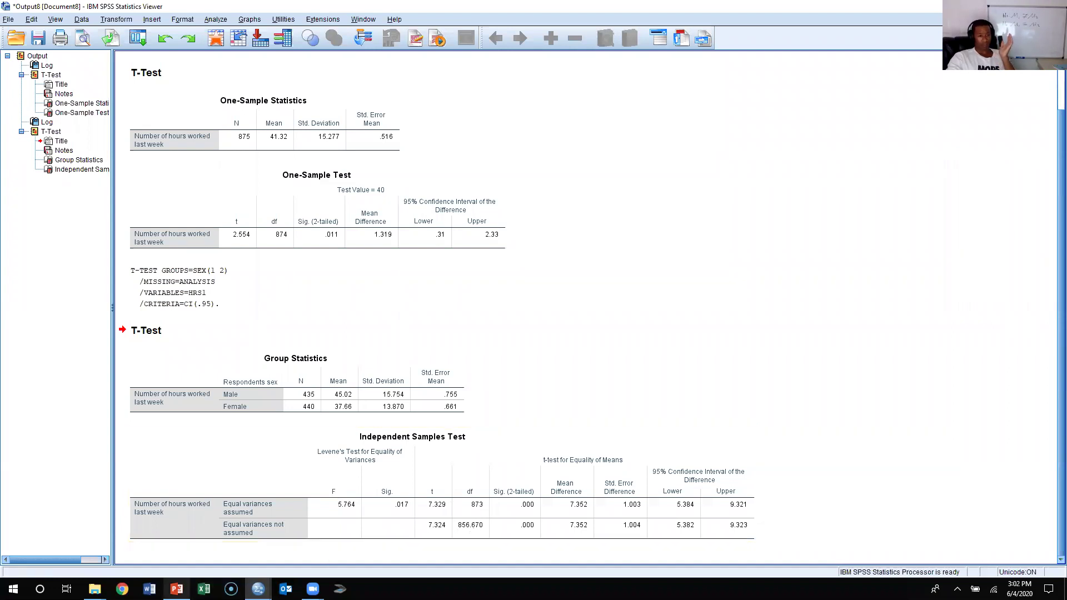
pyautogui.click(176, 589)
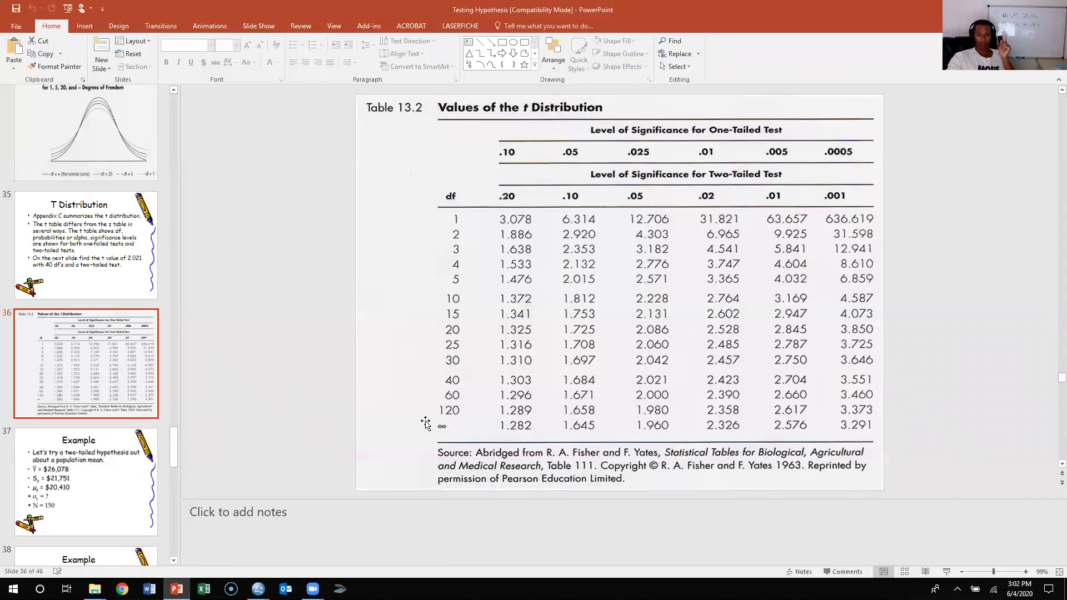